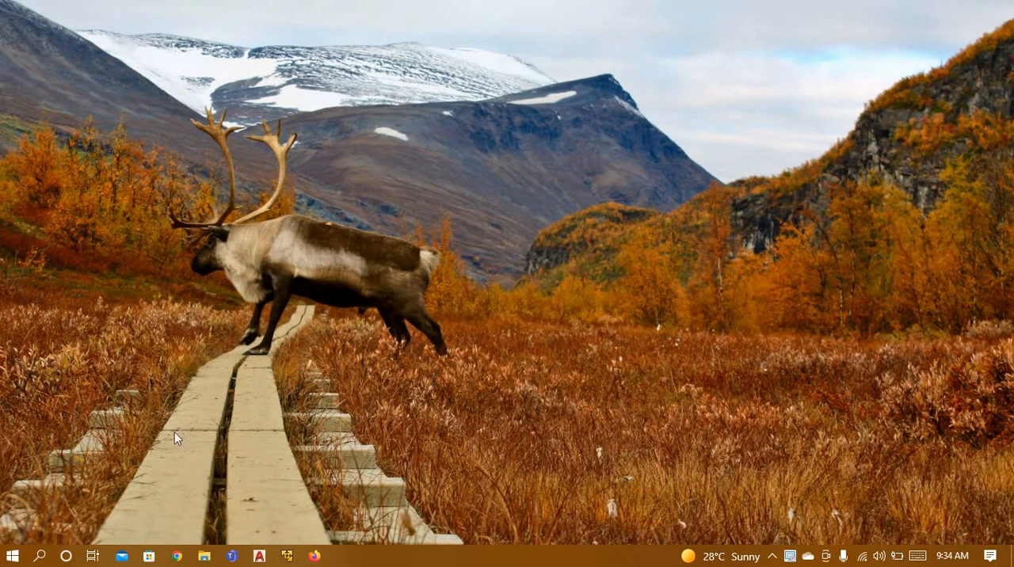
Step: Search Windows for Multisim and launch the program
left_click(14, 558)
left_click(35, 559)
type("mult")
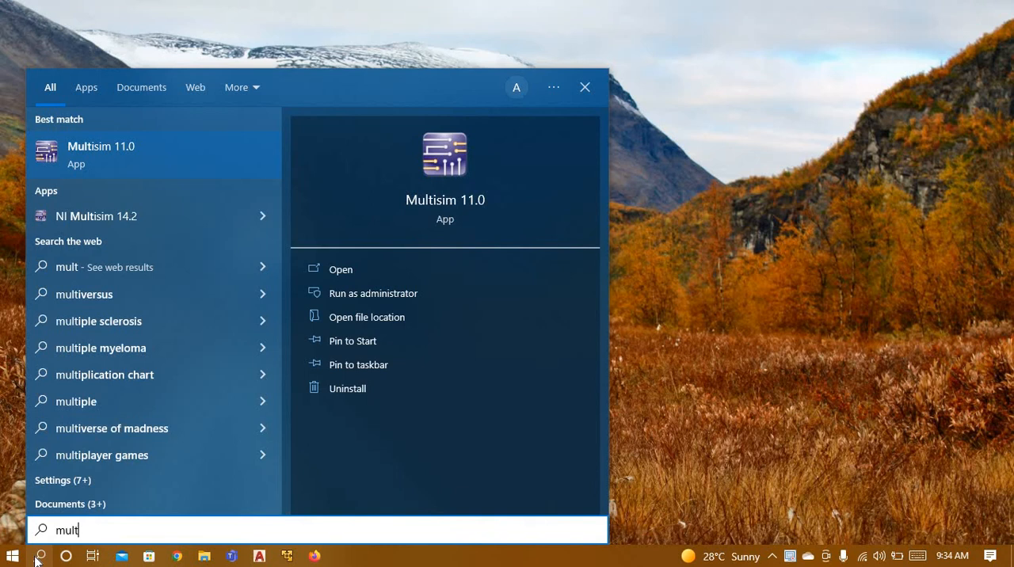
left_click(36, 558)
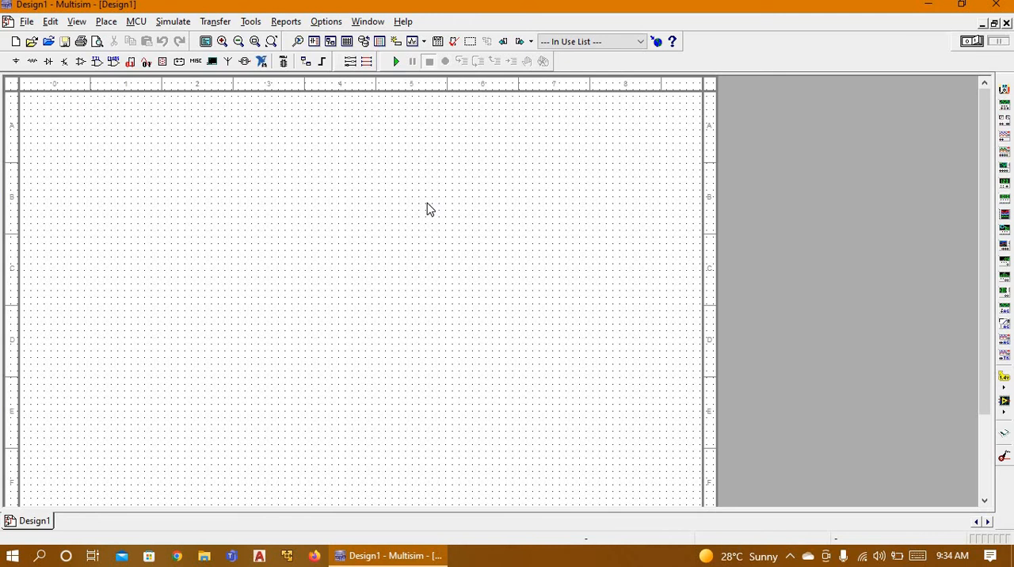
Step: Open the component browser and list the components of all groups and all families in the Master Database
left_click(16, 63)
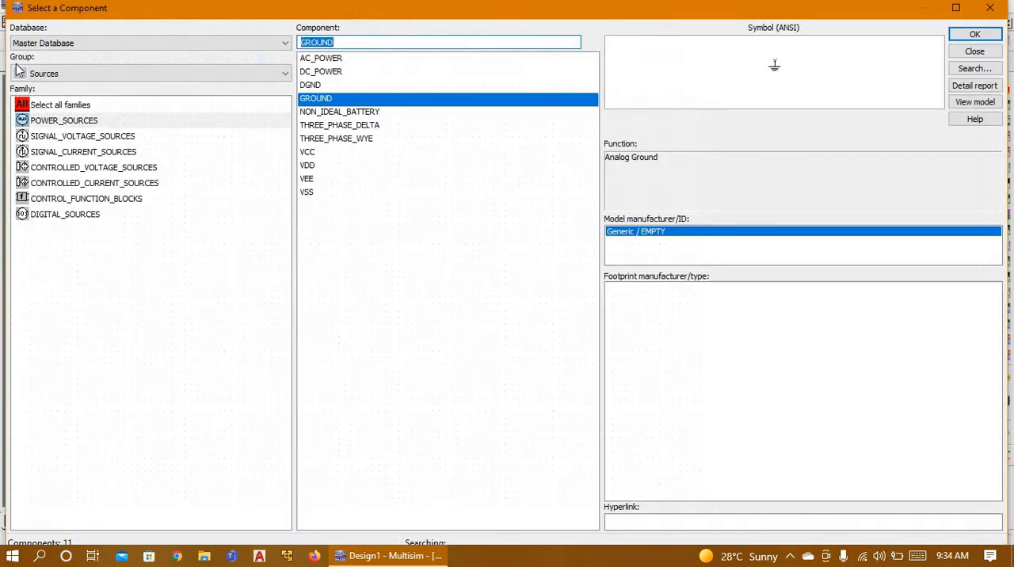
left_click(129, 79)
left_click(55, 90)
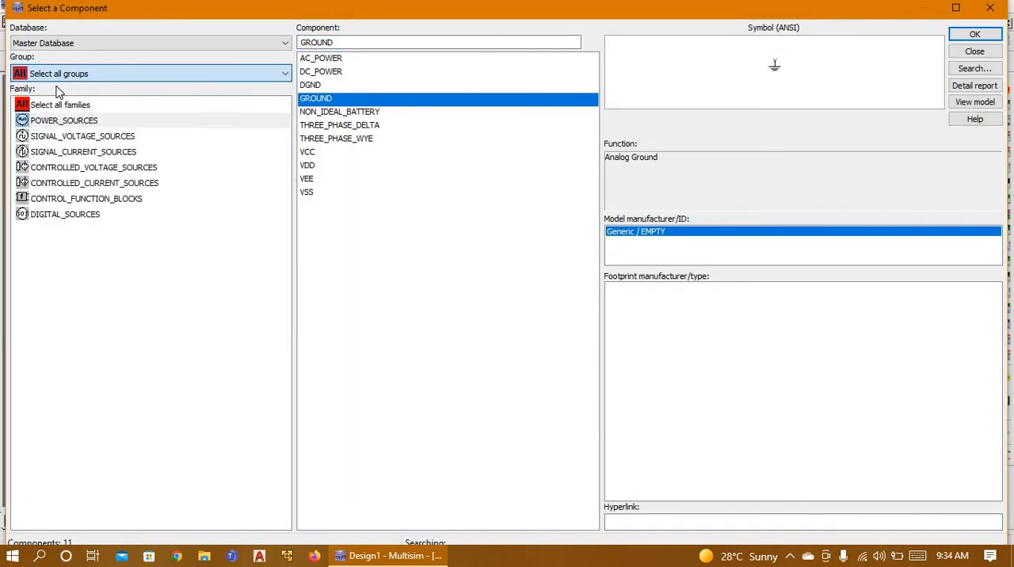
left_click(66, 113)
type("led")
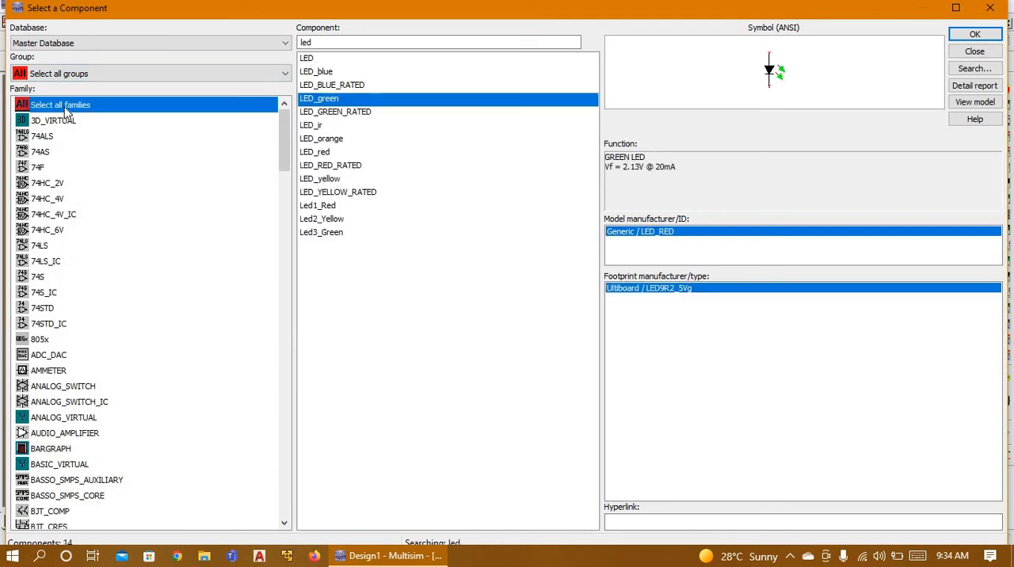
Step: Search the components for "and" and place one two-input AND2 gate on the sheet
left_click(318, 43)
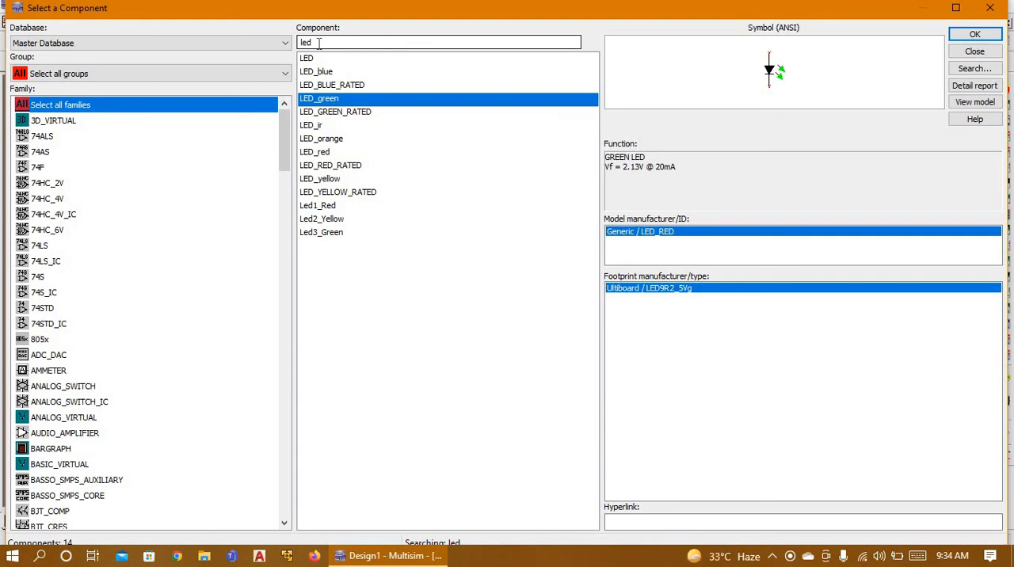
key("BackSpace")
key("BackSpace")
key("BackSpace")
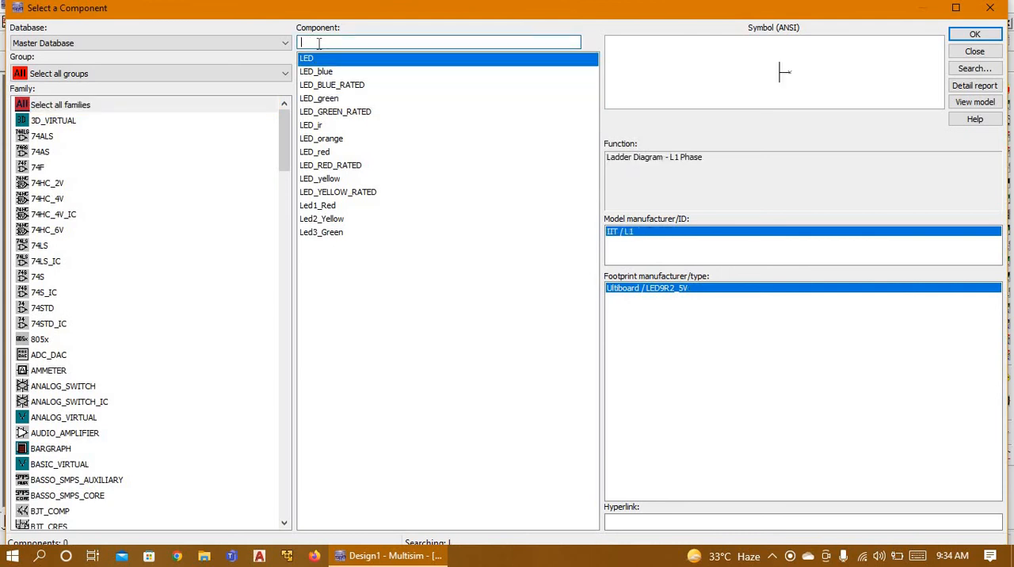
type("and")
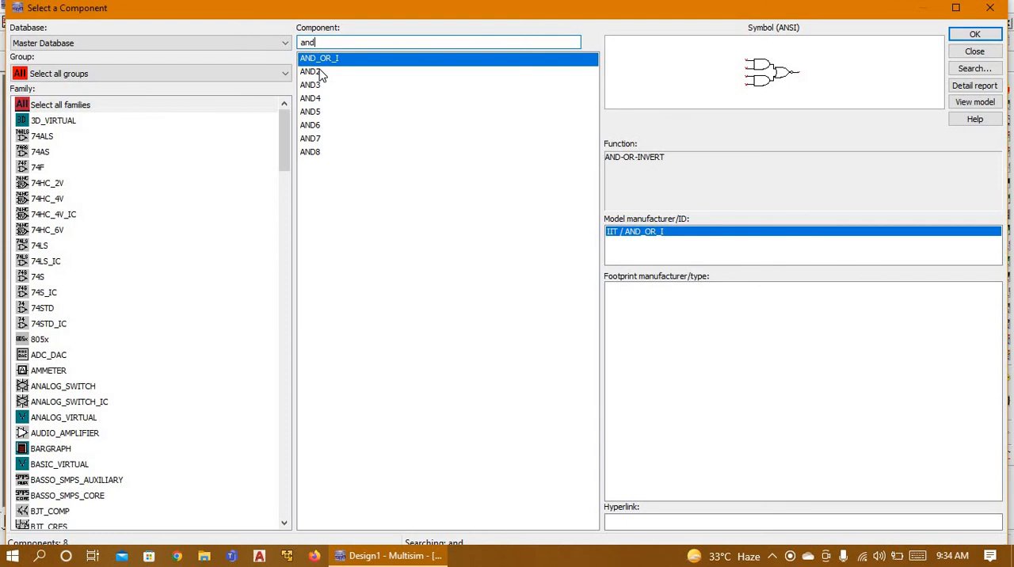
left_click(321, 75)
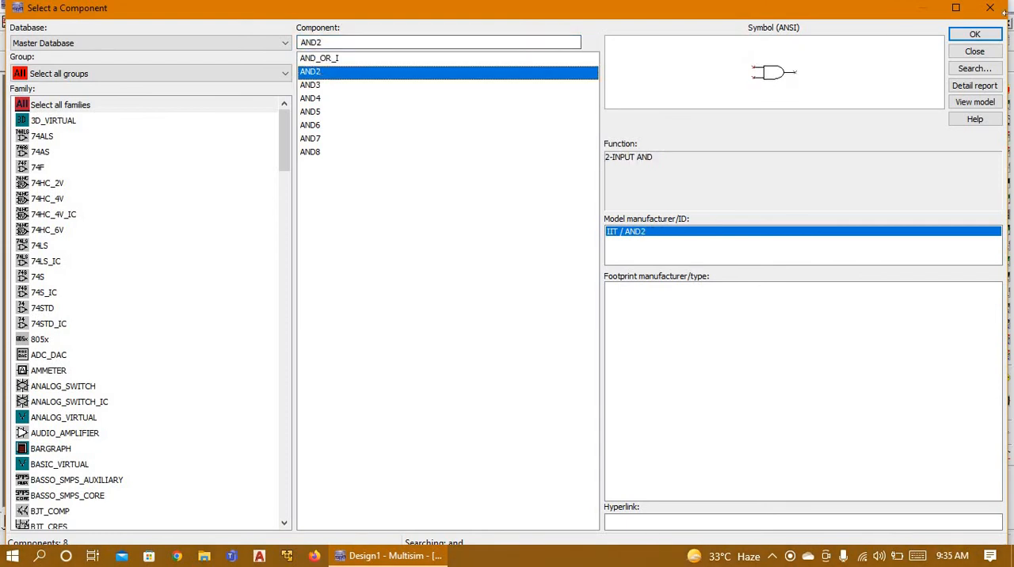
left_click(992, 40)
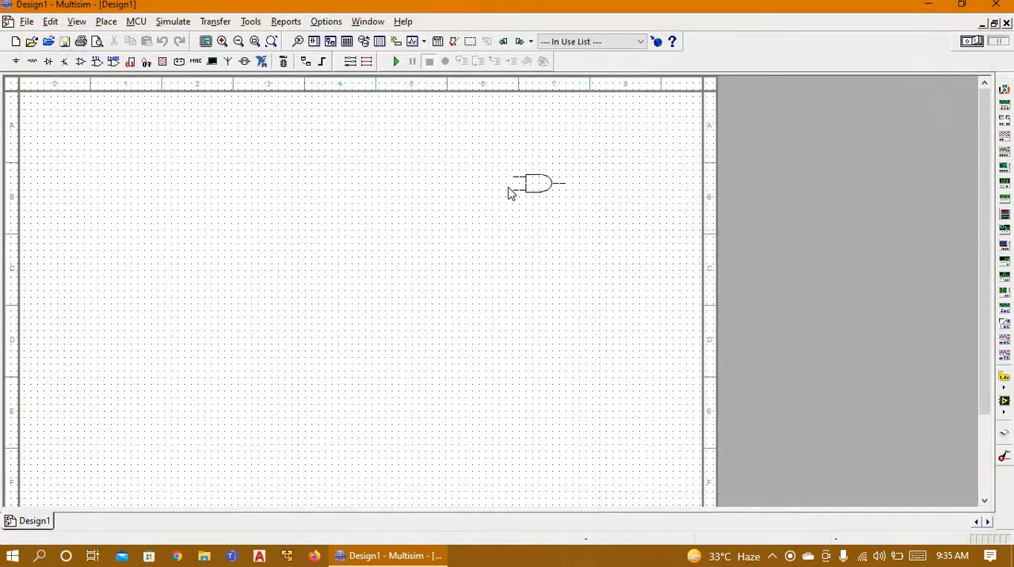
left_click(260, 254)
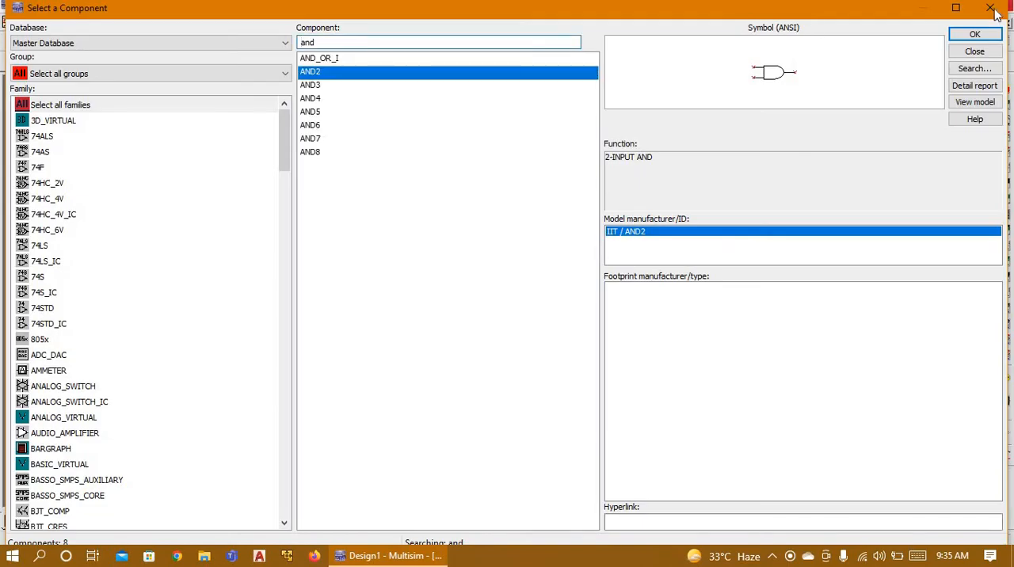
left_click(989, 8)
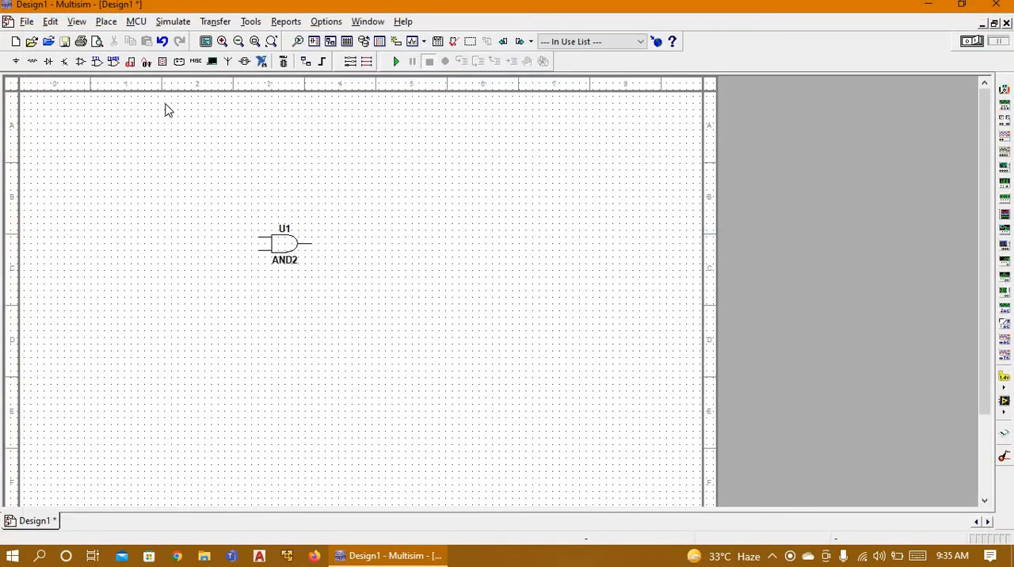
Step: Reopen the component browser for all groups and families and clear the previous component search
left_click(16, 61)
left_click(60, 73)
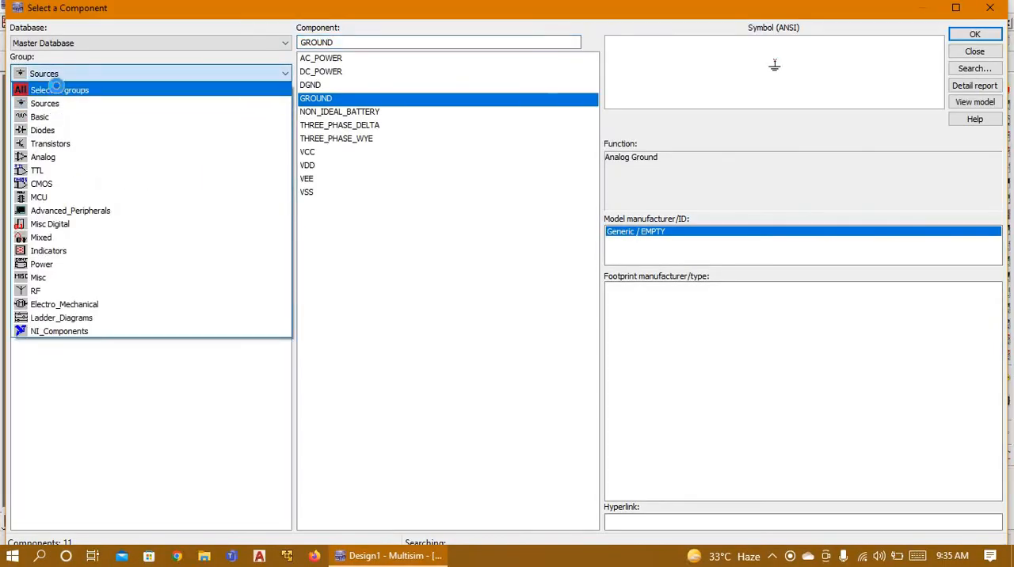
left_click(70, 89)
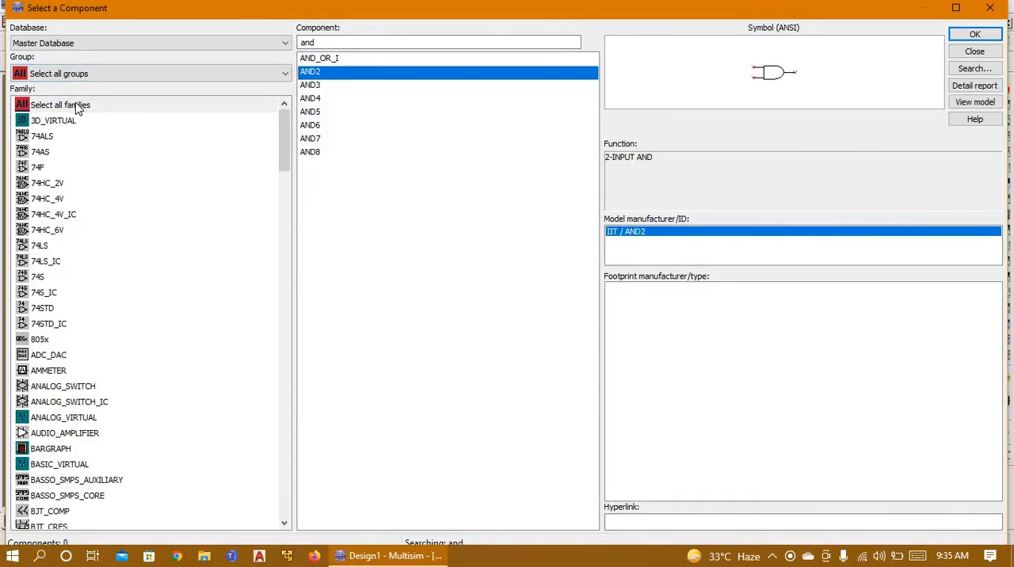
left_click(76, 104)
left_click_drag(326, 42, 225, 44)
key("BackSpace")
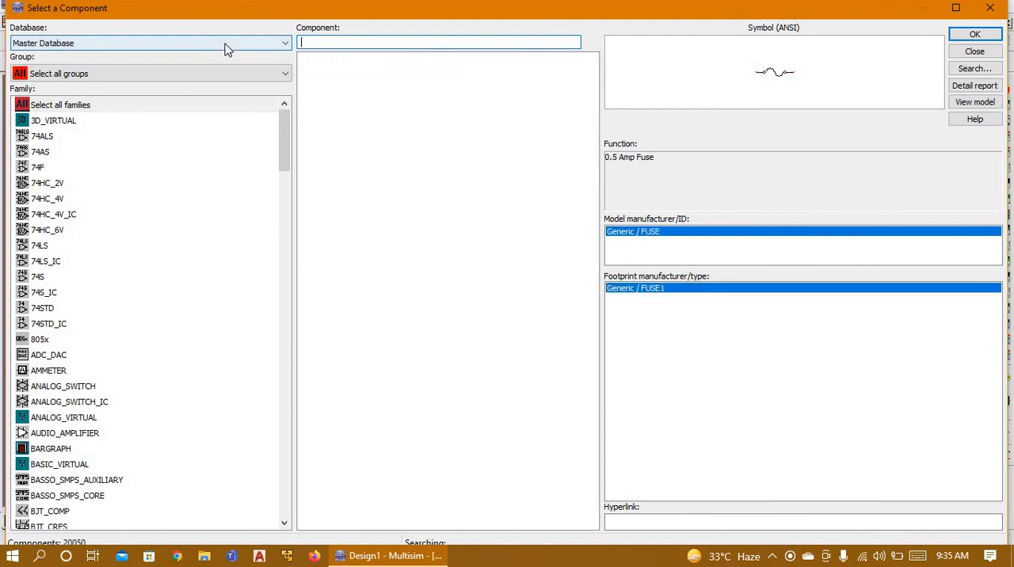
Step: Search the components for the switch type "spst"
type("sp")
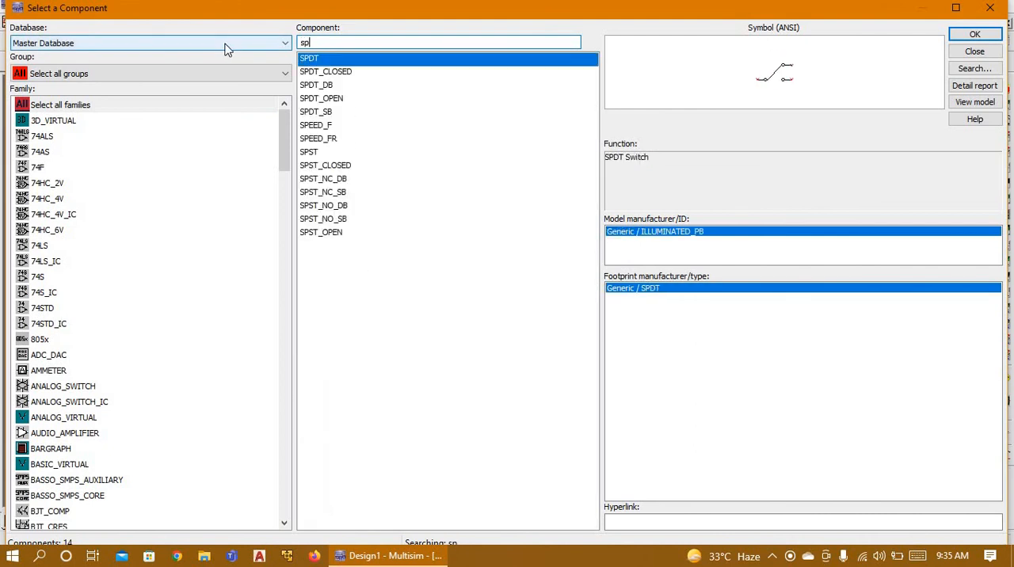
type("dt")
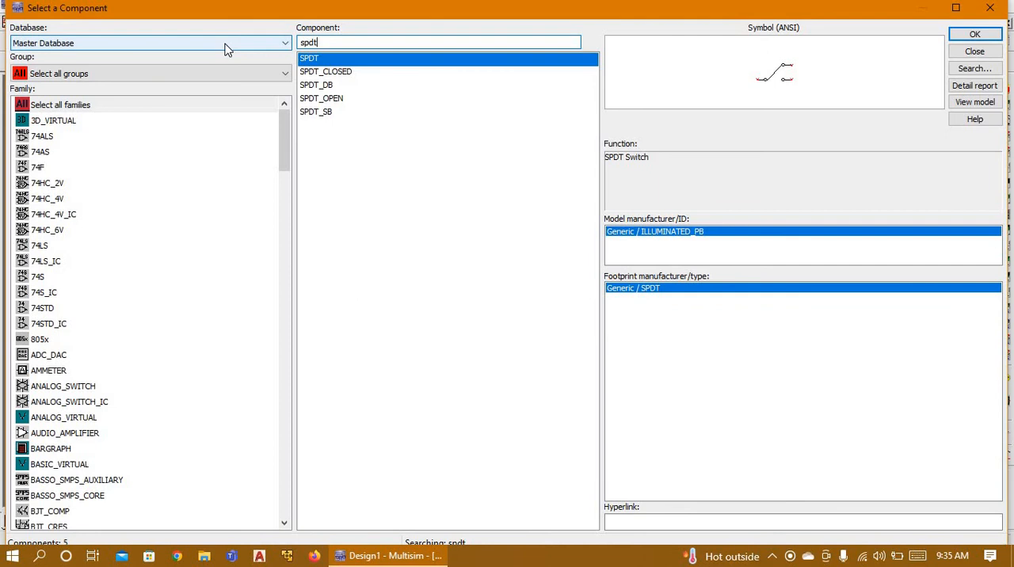
key("BackSpace")
key("BackSpace")
key("BackSpace")
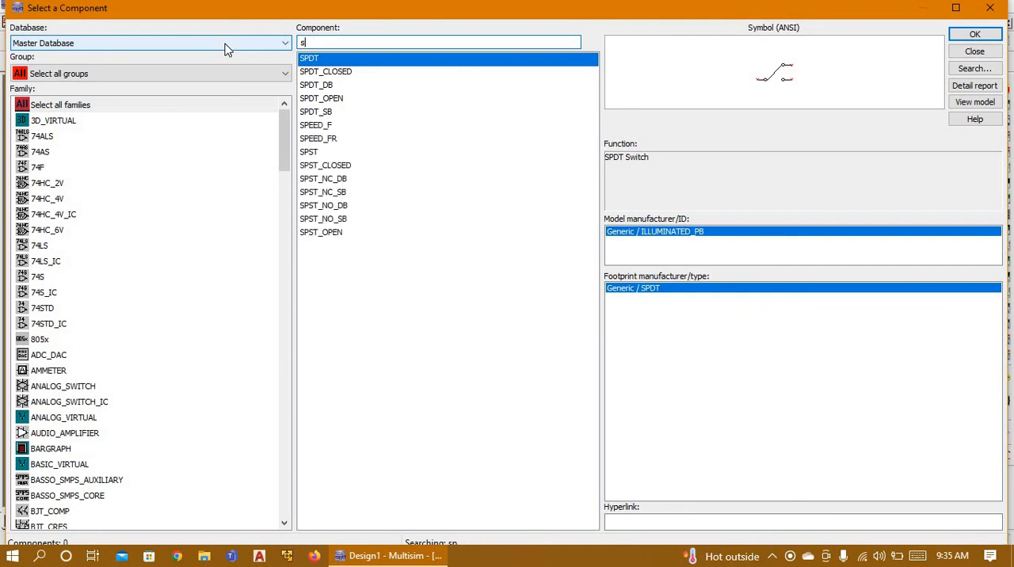
type("s")
key("BackSpace")
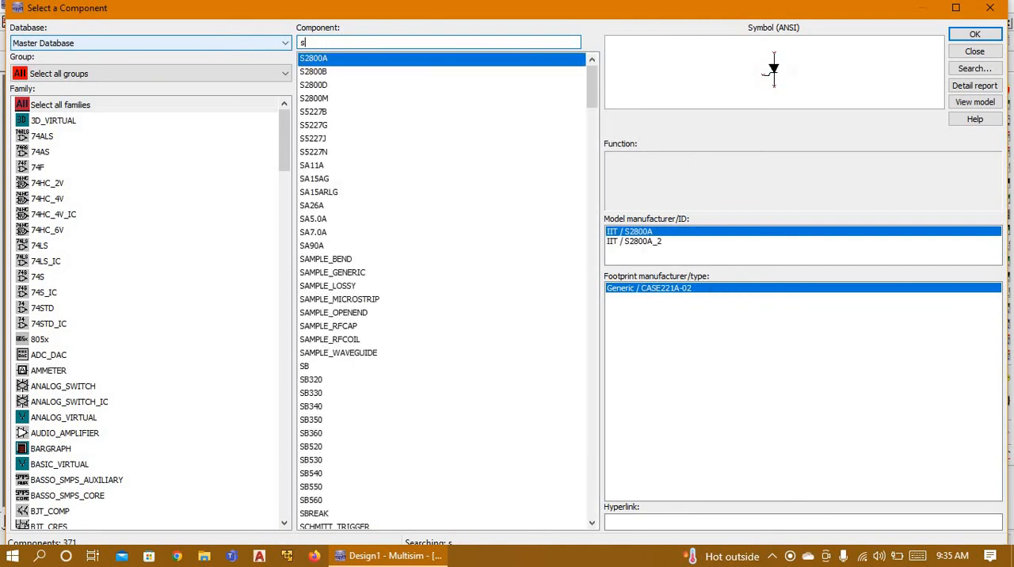
type("pst")
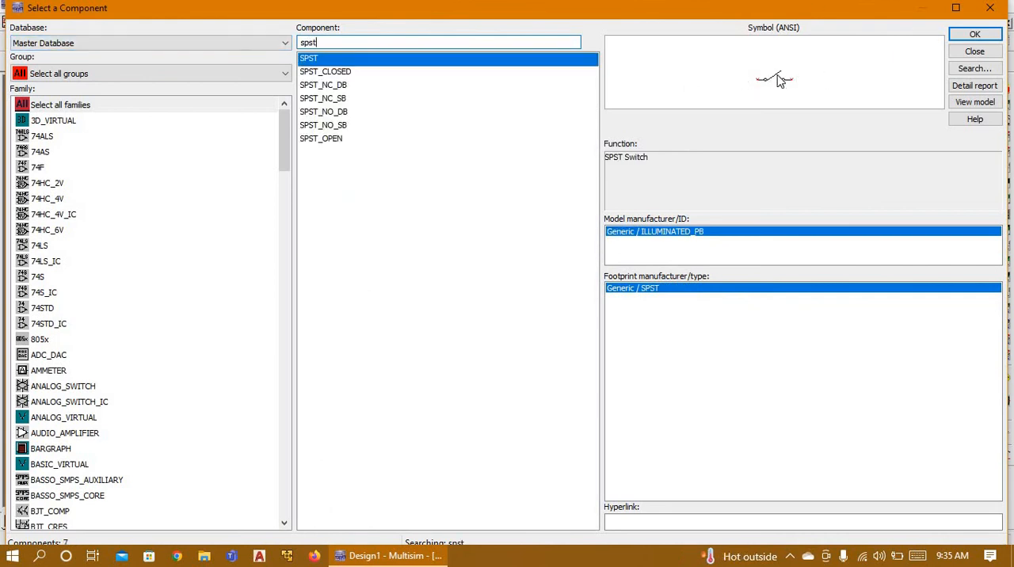
Step: Place two SPST switches, one above the other, left of the AND2 gate and wire each to one gate input
left_click(973, 35)
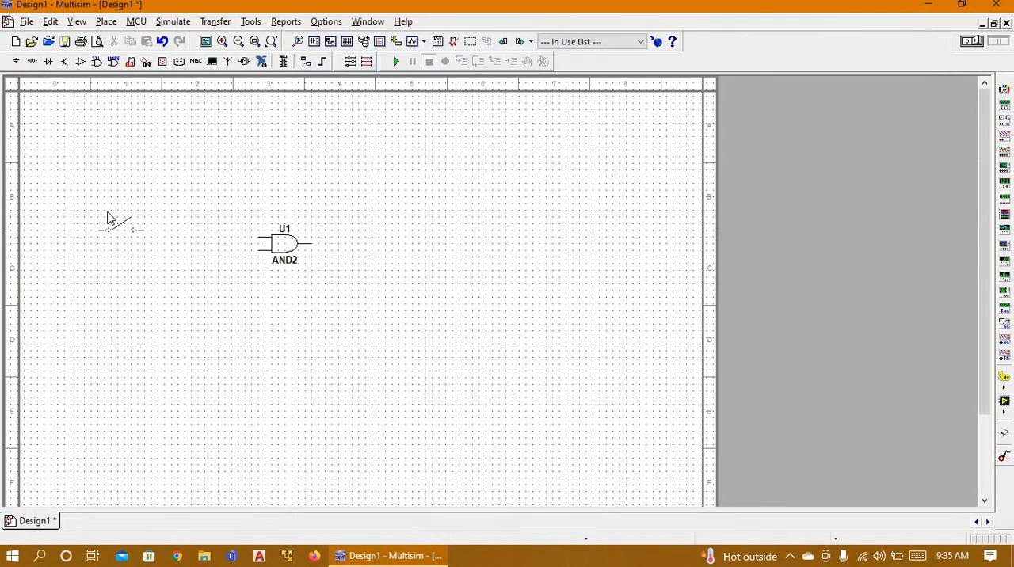
left_click(121, 235)
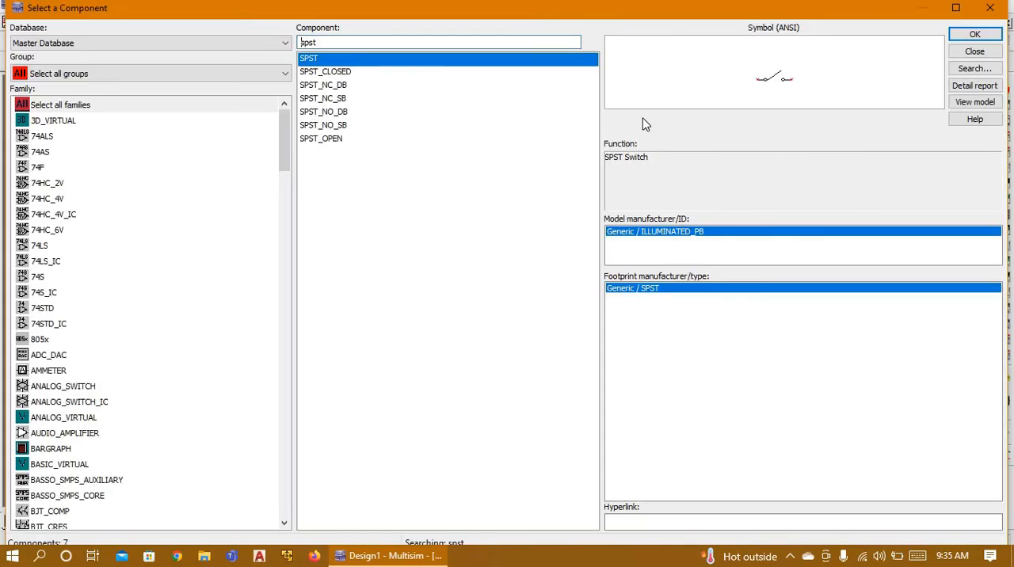
key("Escape")
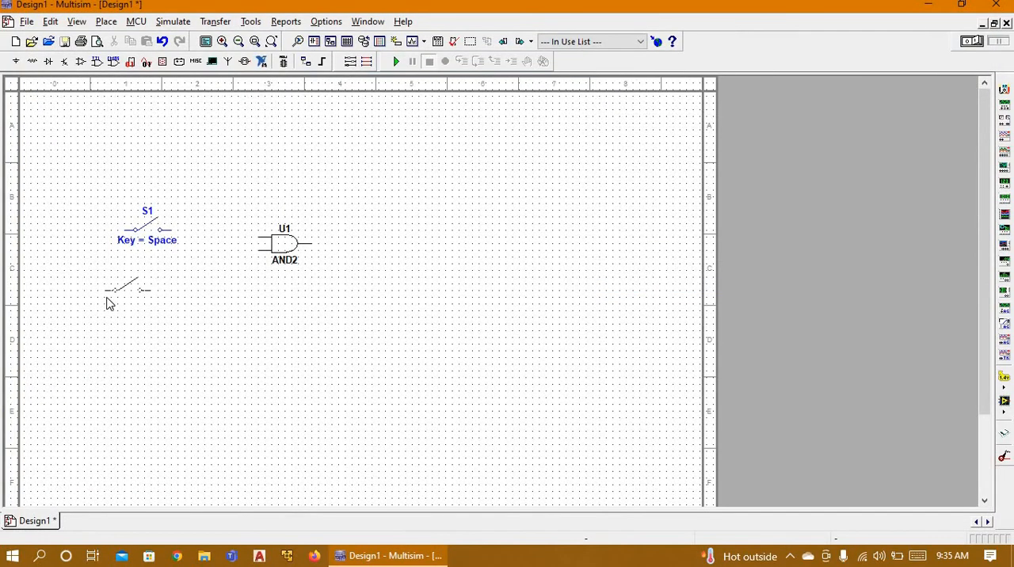
left_click(120, 297)
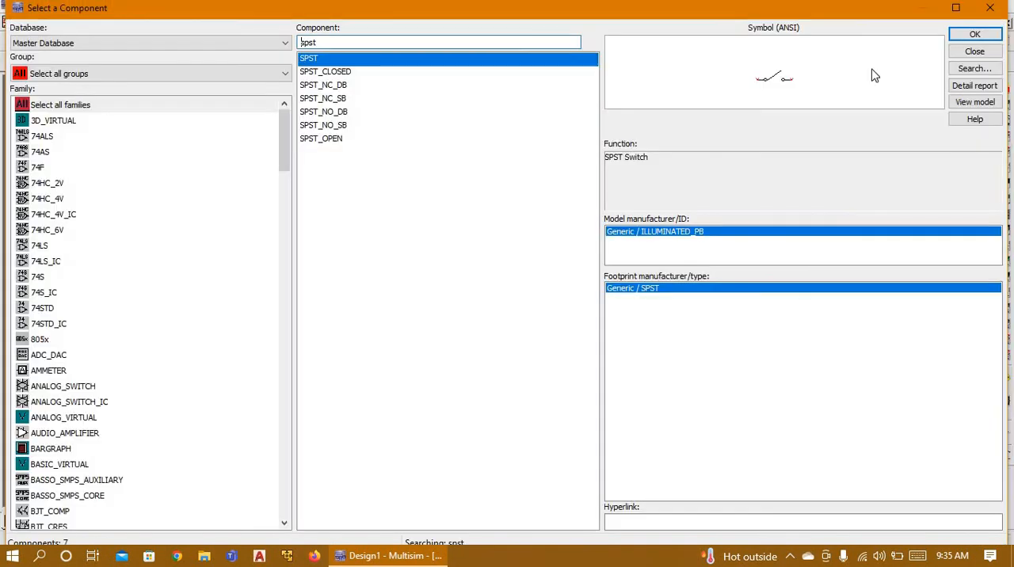
left_click(990, 8)
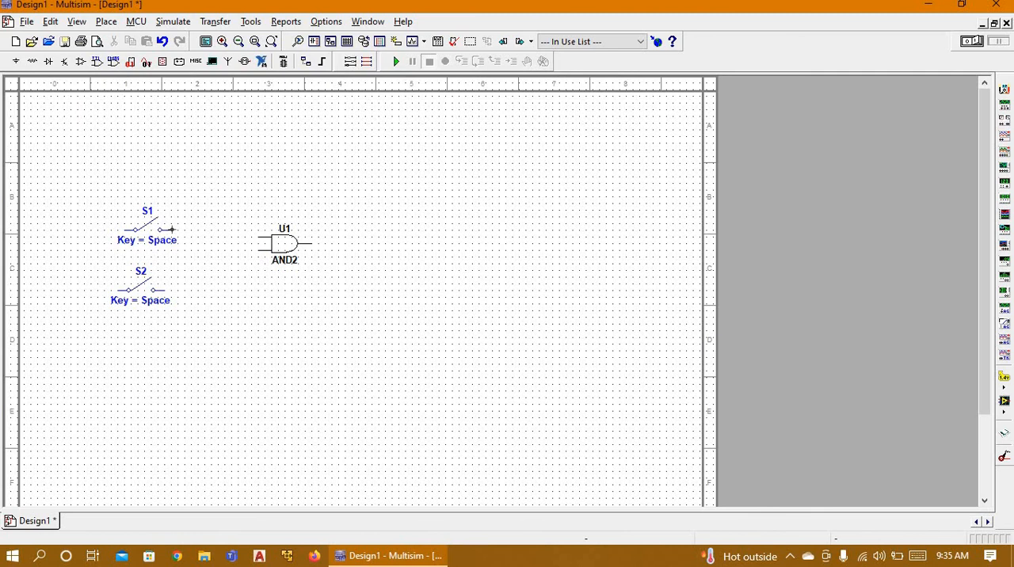
left_click(257, 235)
left_click(258, 251)
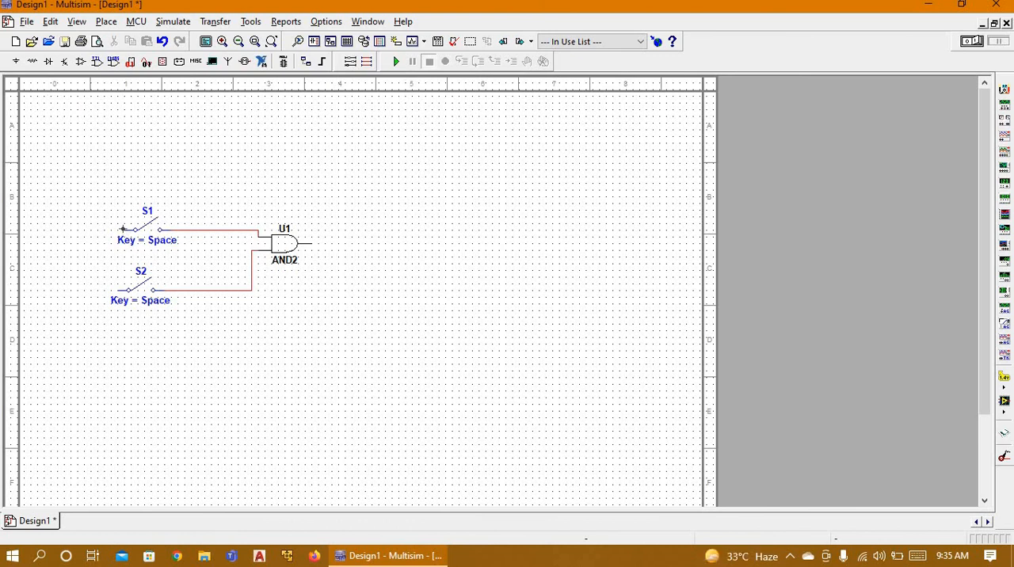
Step: Place a VCC supply from the POWER_SOURCES family above and to the left of the two switches
left_click(16, 61)
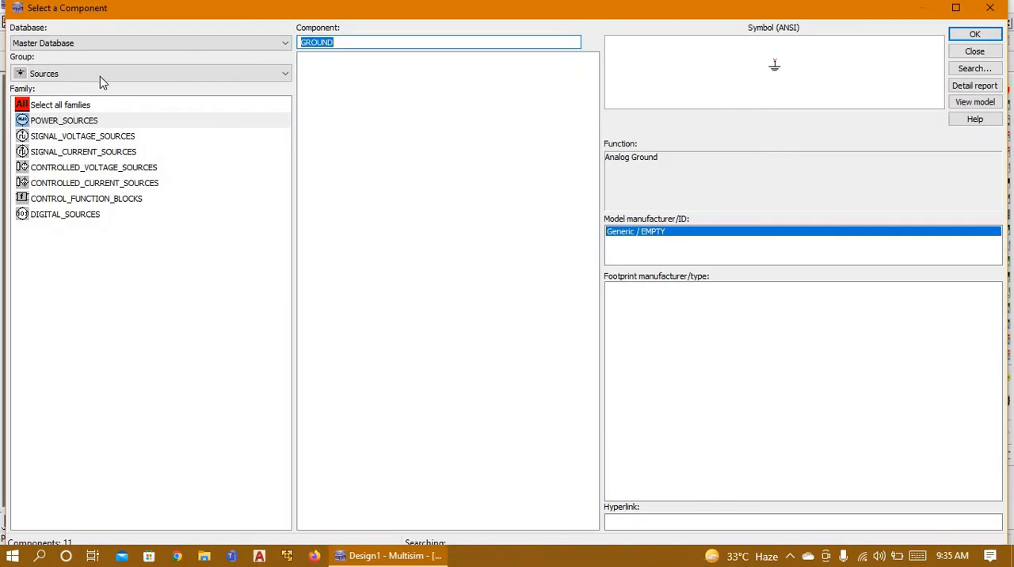
left_click(100, 122)
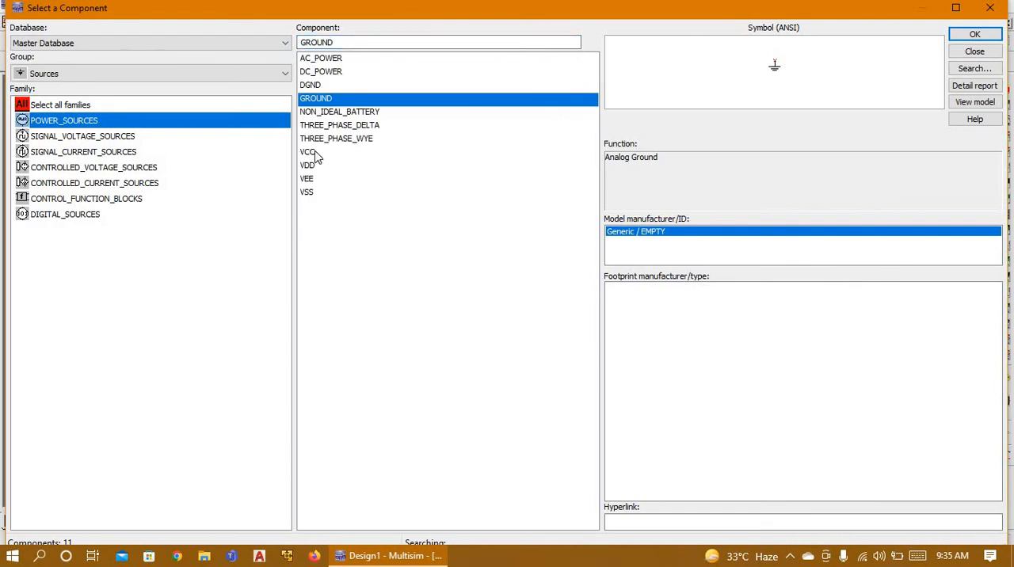
left_click(316, 154)
left_click(974, 34)
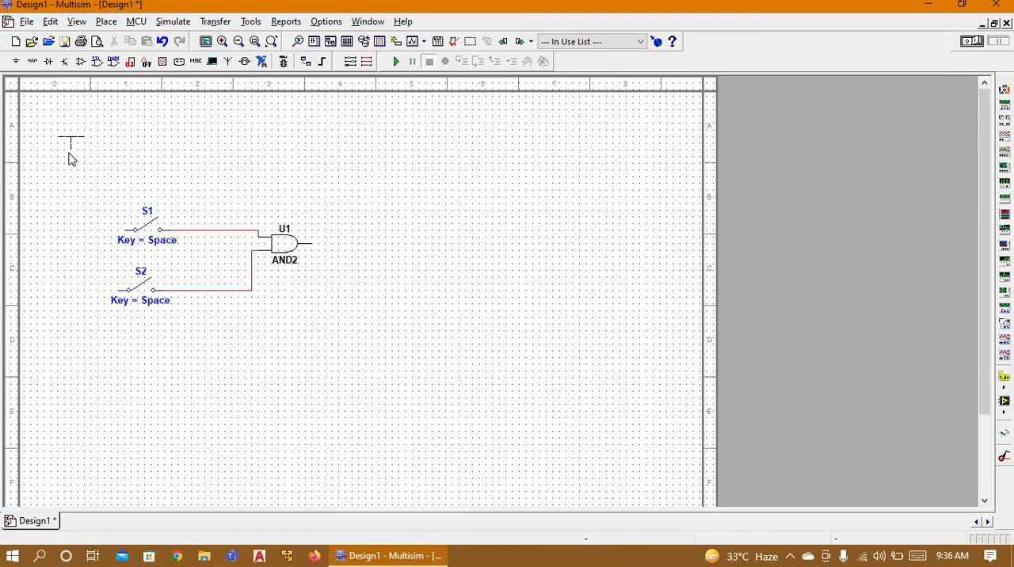
left_click(69, 160)
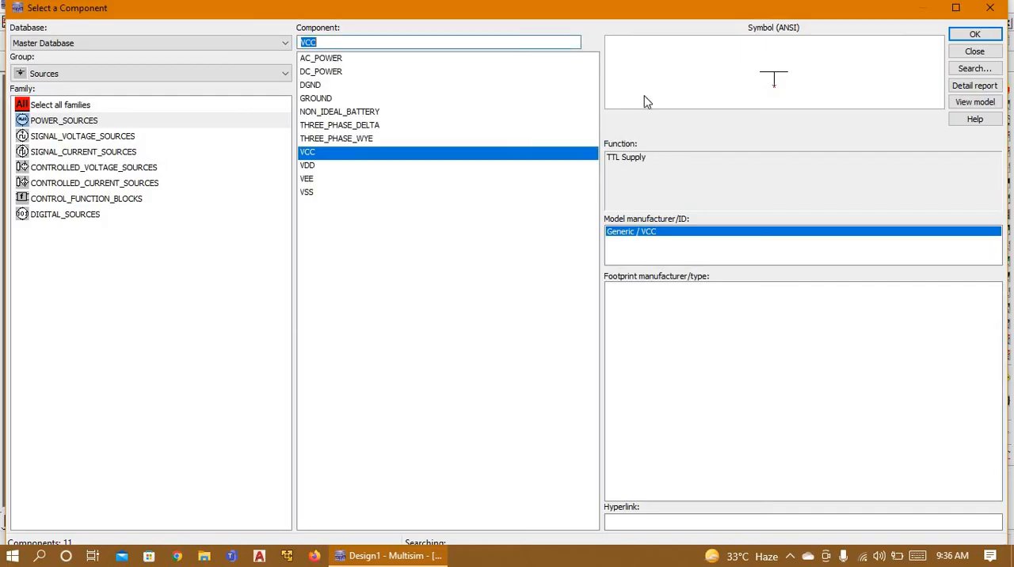
left_click(991, 8)
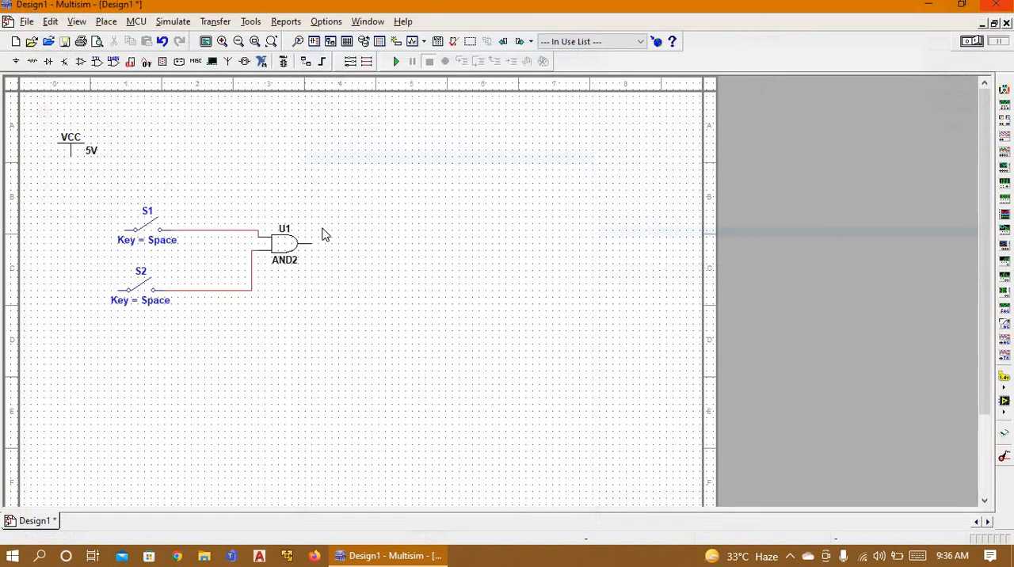
Step: Wire the VCC supply to the free terminals of both switches S1 and S2
left_click(71, 160)
left_click(120, 230)
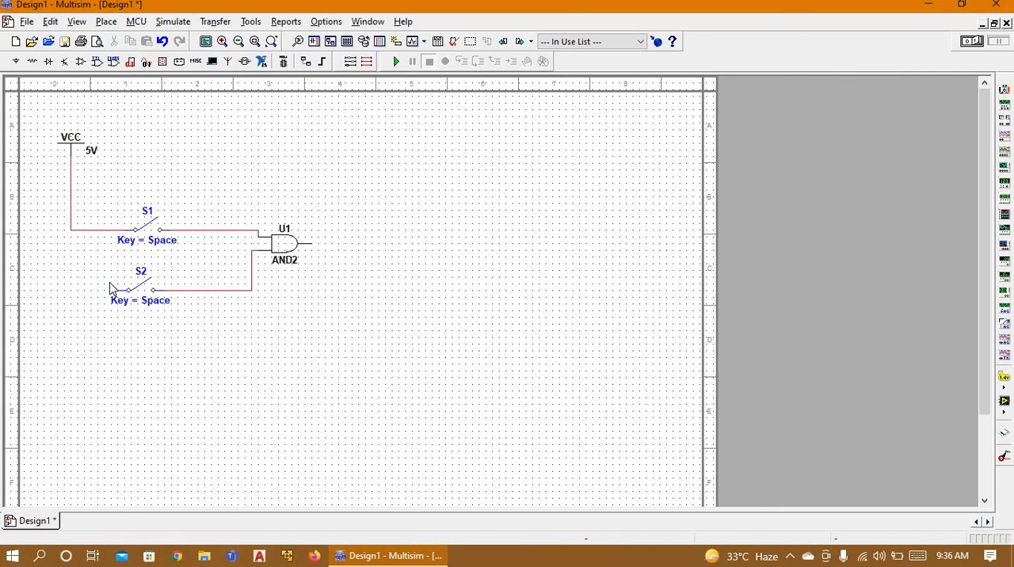
left_click(98, 290)
left_click(71, 227)
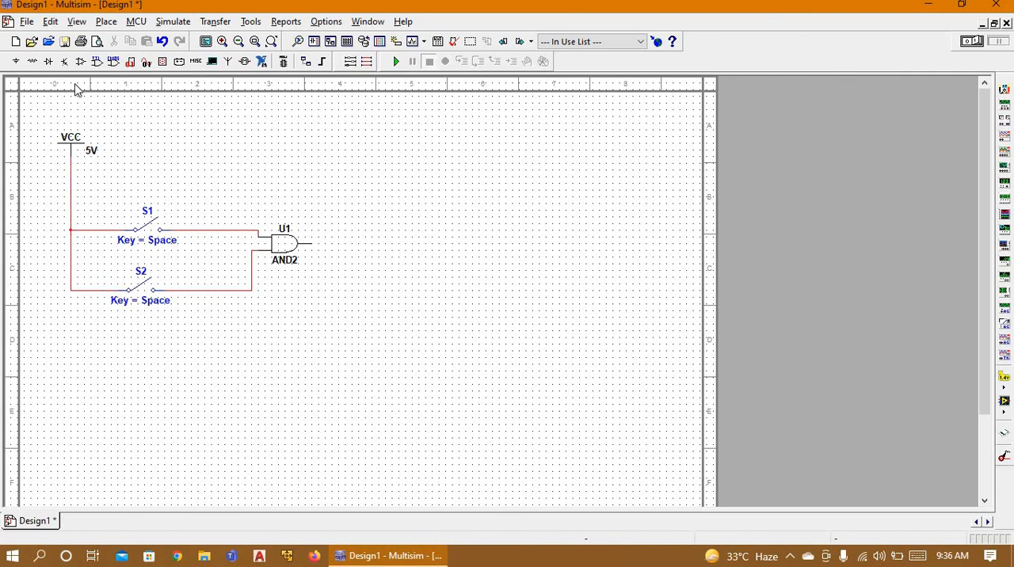
Step: Place a PROBE_BLUE from the Indicators group's PROBE family above and to the right of the AND2 gate
left_click(16, 61)
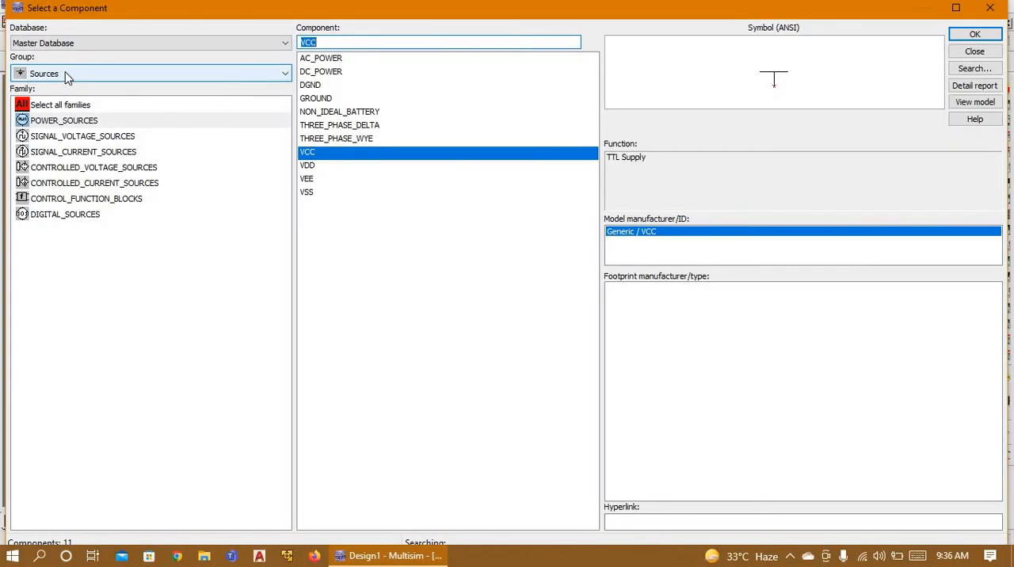
left_click(67, 74)
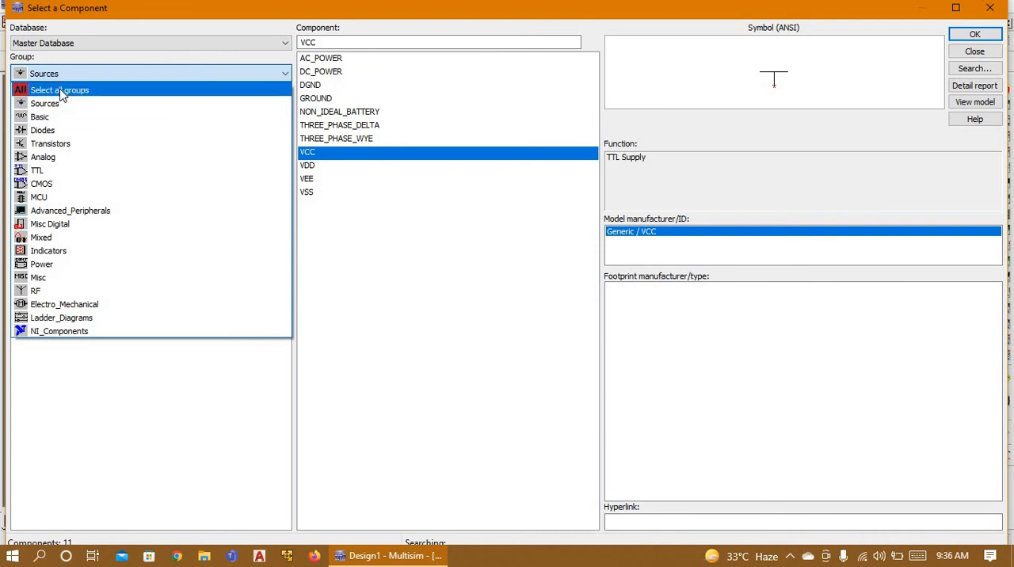
left_click(61, 75)
left_click(64, 75)
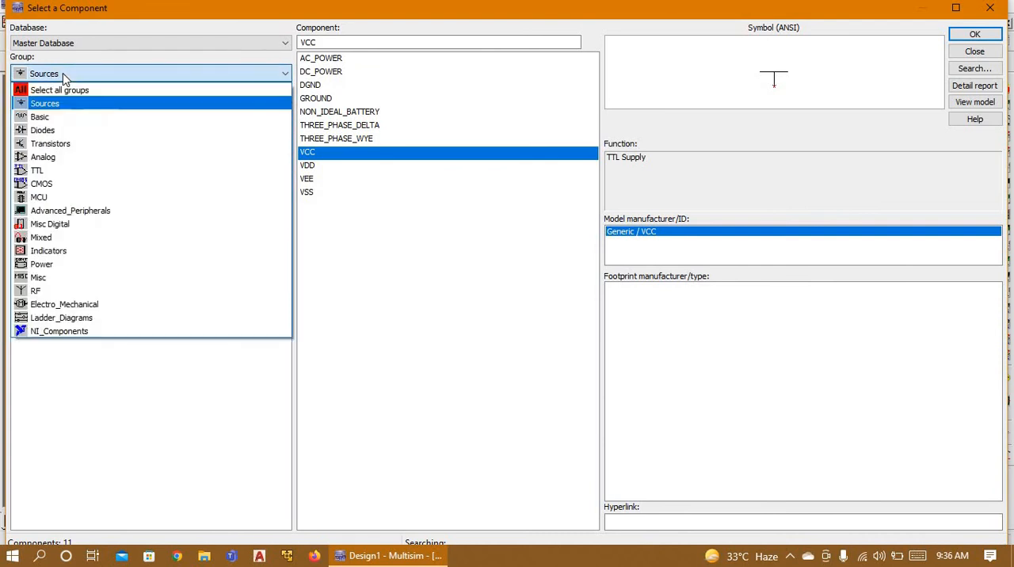
left_click(49, 251)
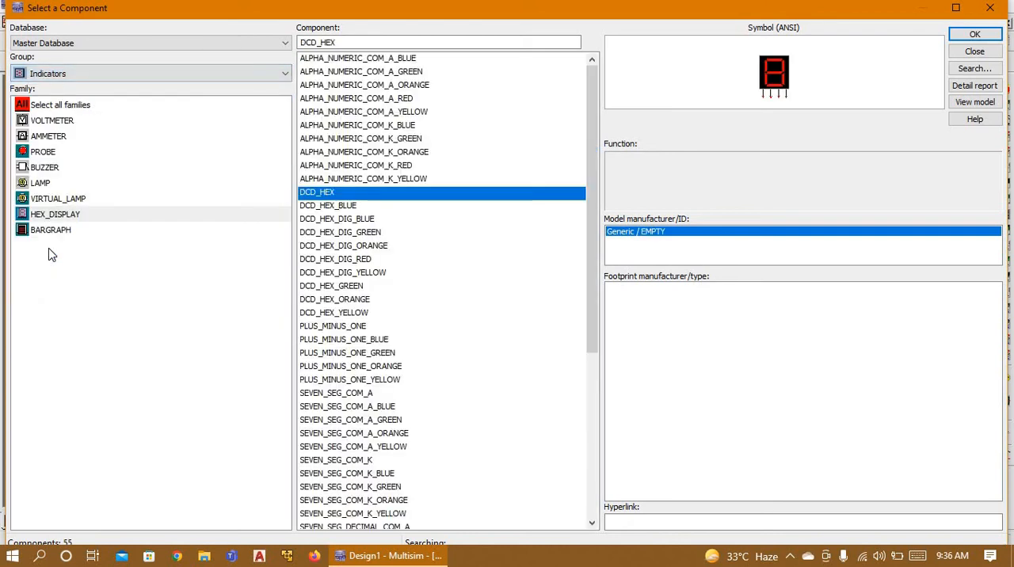
left_click(54, 152)
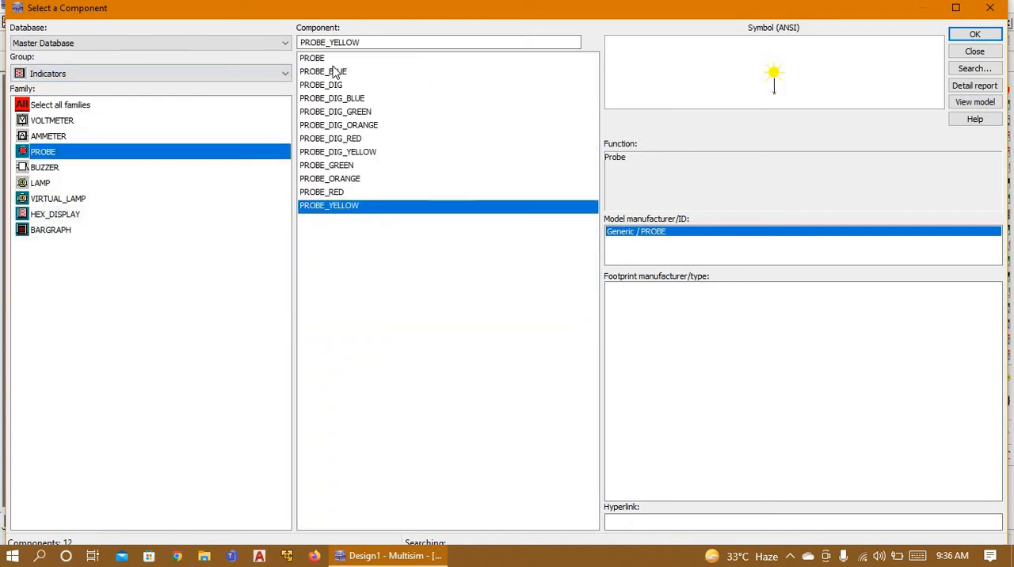
left_click(333, 72)
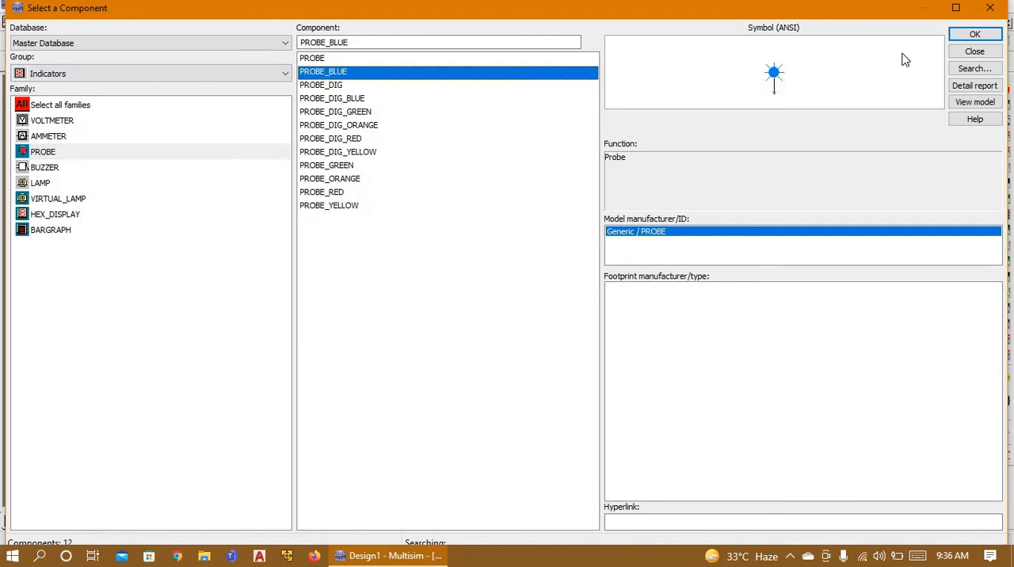
left_click(975, 36)
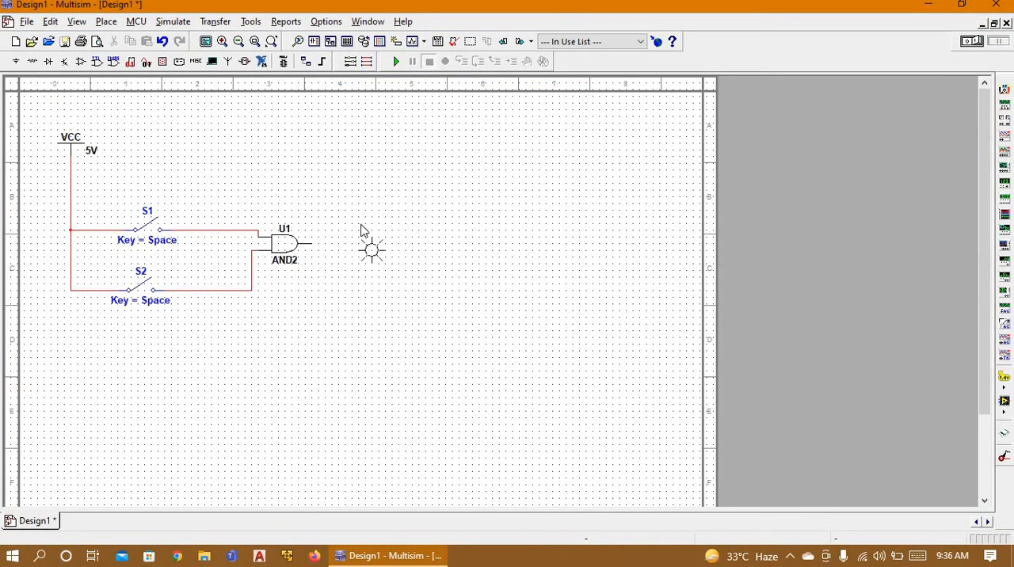
left_click(361, 227)
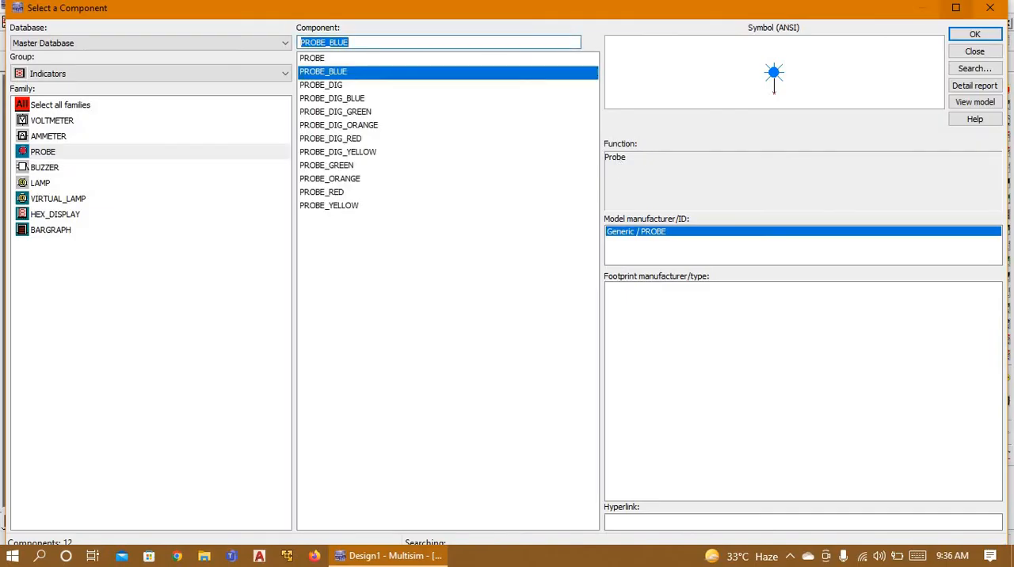
left_click(990, 9)
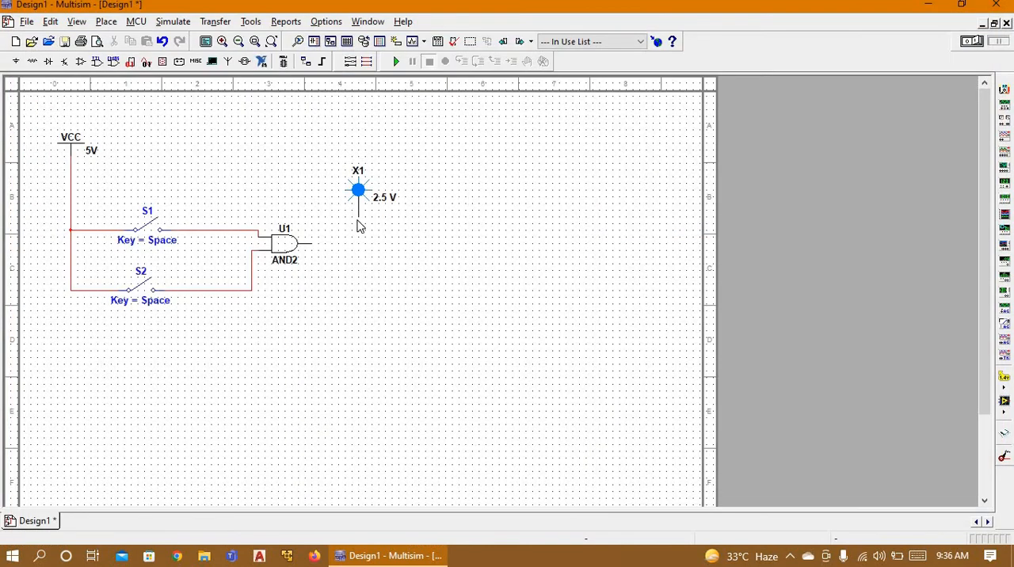
left_click_drag(349, 229, 313, 243)
left_click(331, 243)
key("Delete")
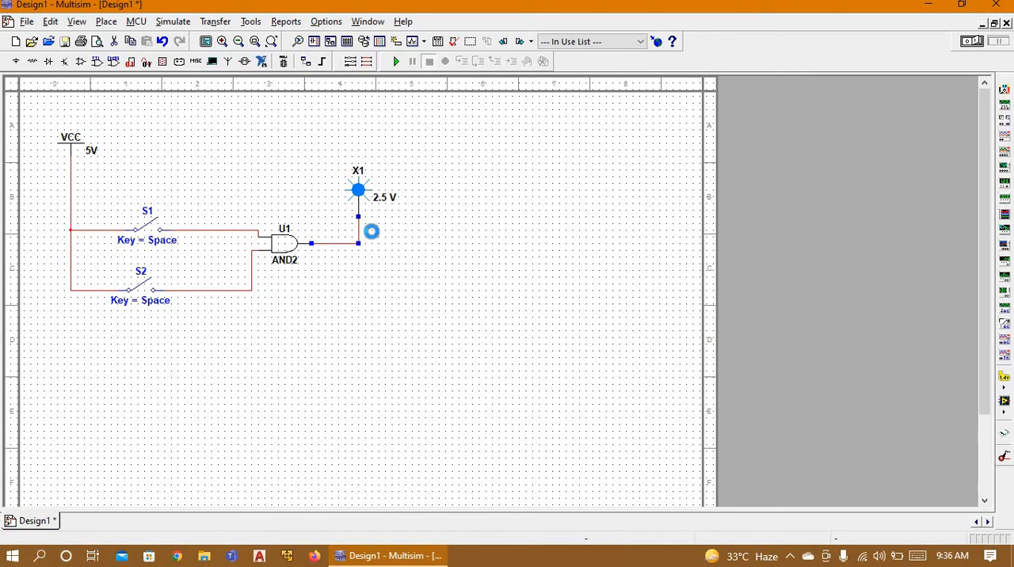
Step: Place a 100 Ω resistor from the Basic group's RESISTOR family directly at the AND2 gate's output
left_click(16, 61)
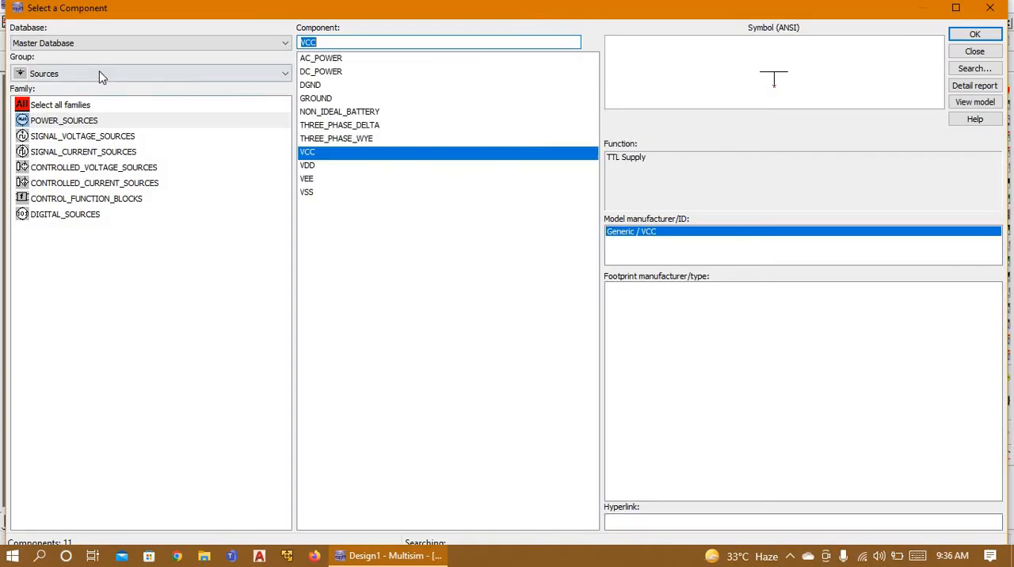
left_click(98, 74)
left_click(51, 117)
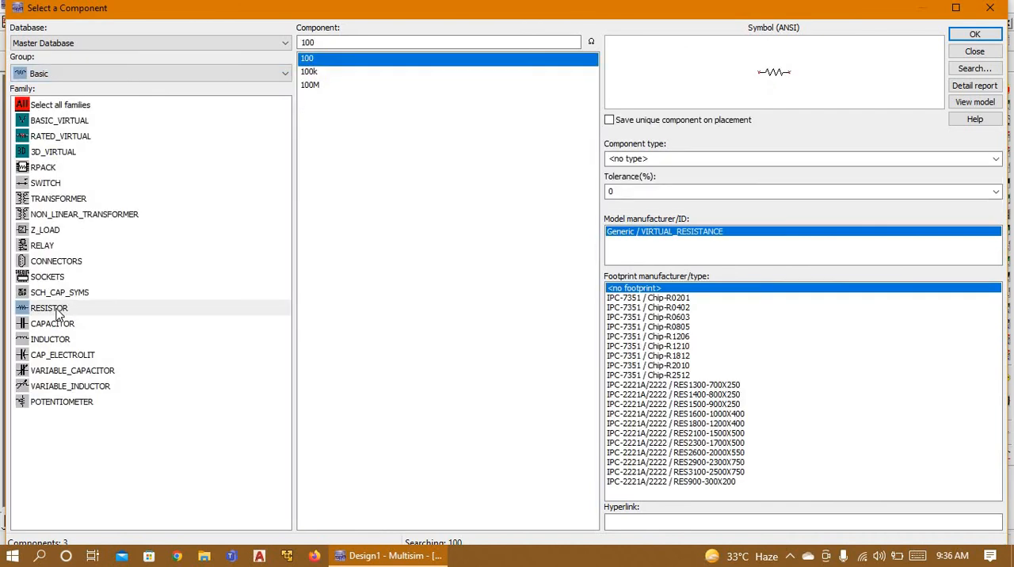
left_click(63, 308)
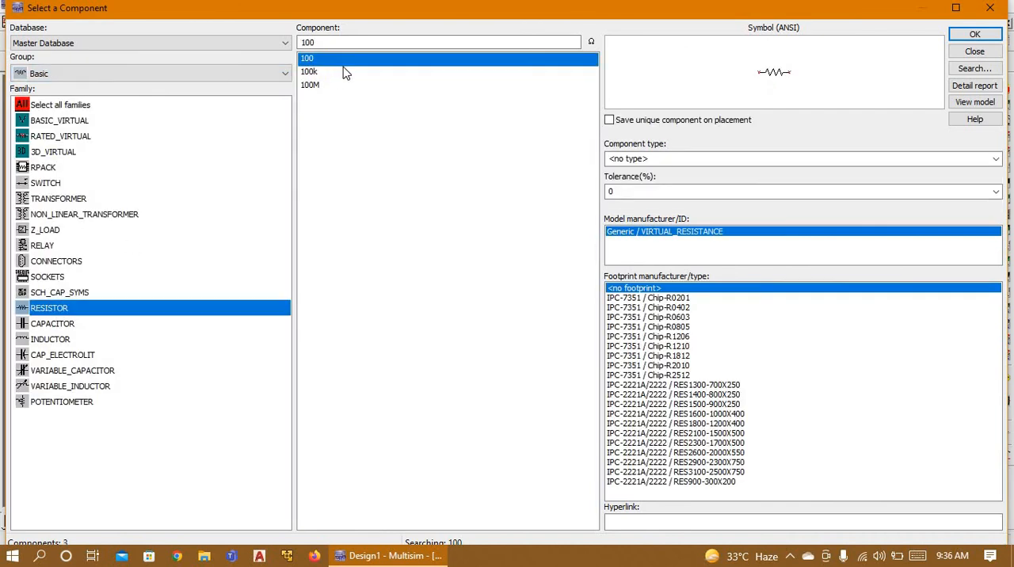
left_click(974, 34)
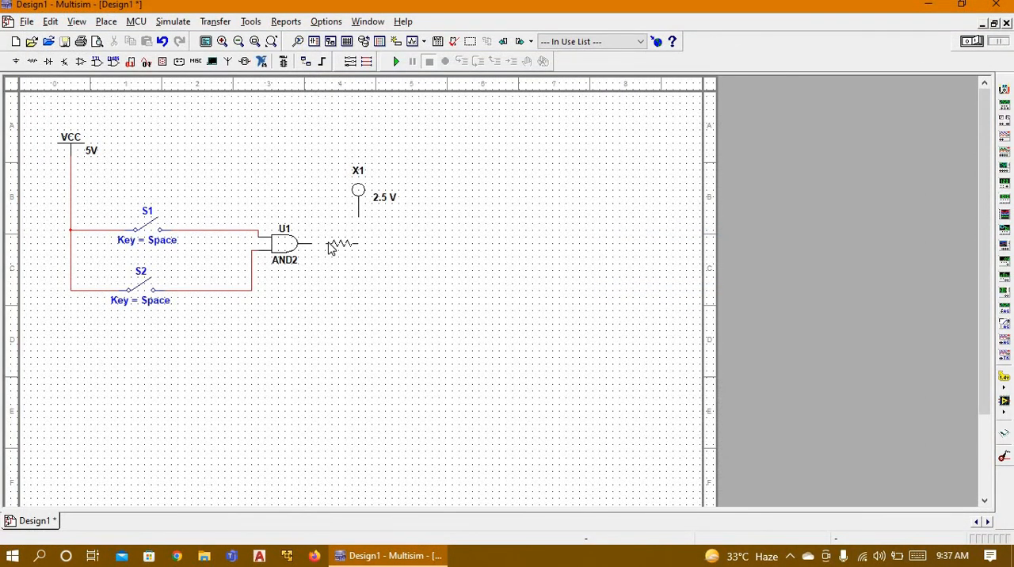
left_click(329, 243)
left_click(989, 8)
Step: Move probe X1 further right and wire its terminal to the free end of resistor R1
left_click_drag(357, 193, 419, 187)
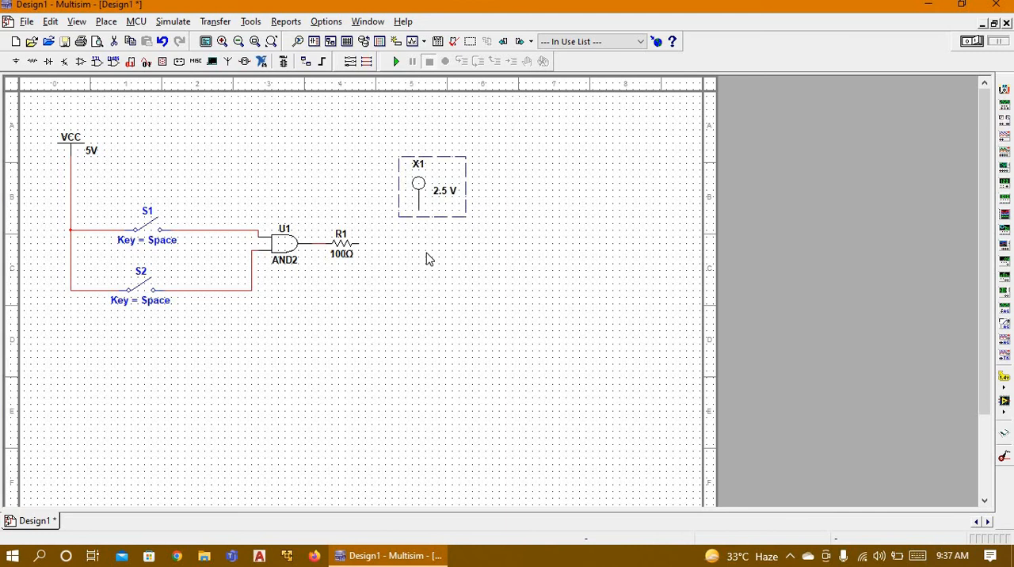
left_click(418, 211)
left_click(354, 243)
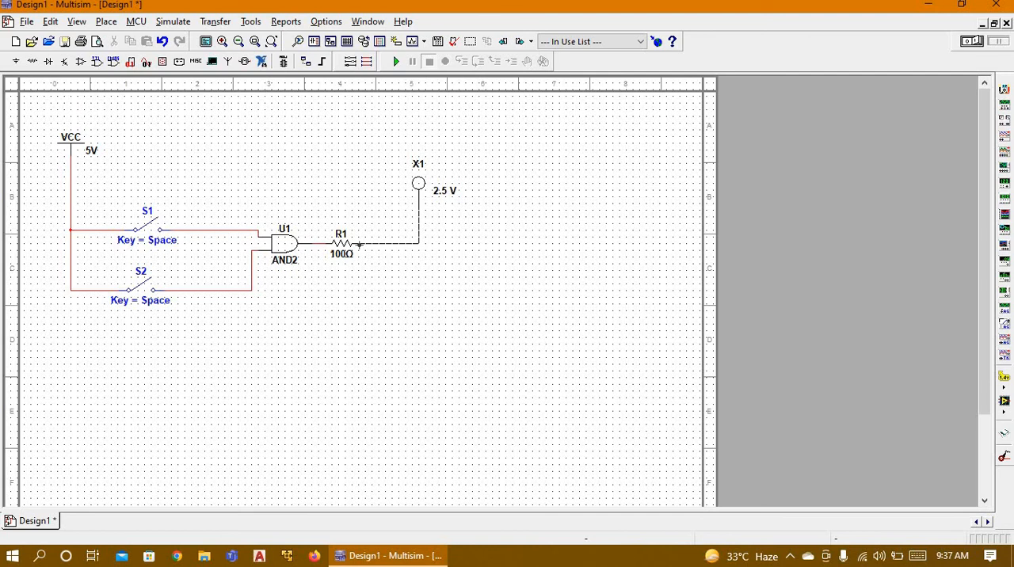
left_click(360, 246)
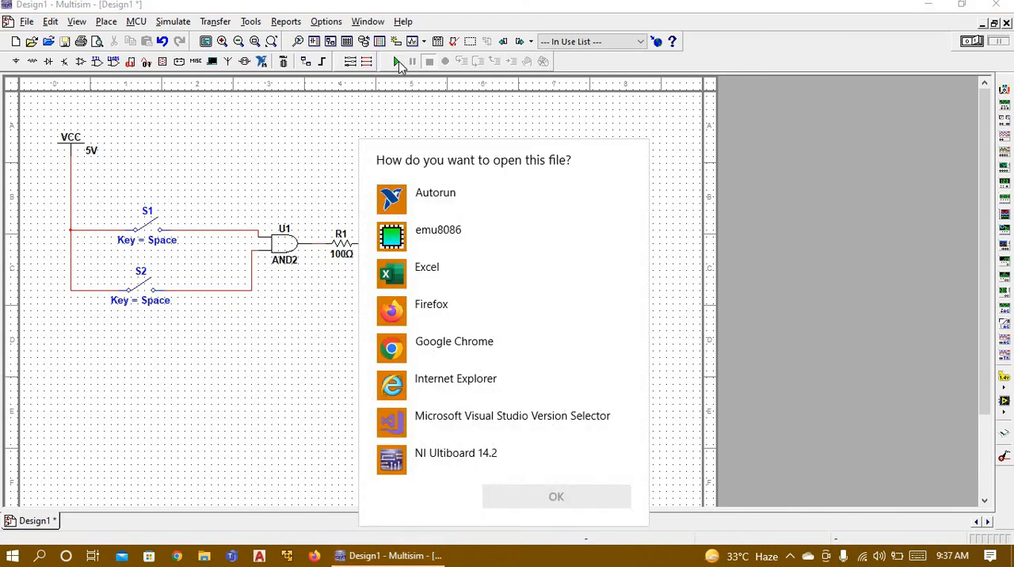
Step: Simulate the AND gate circuit, toggle switches S1 and S2 to test the input combinations, and stop the simulation
left_click(398, 61)
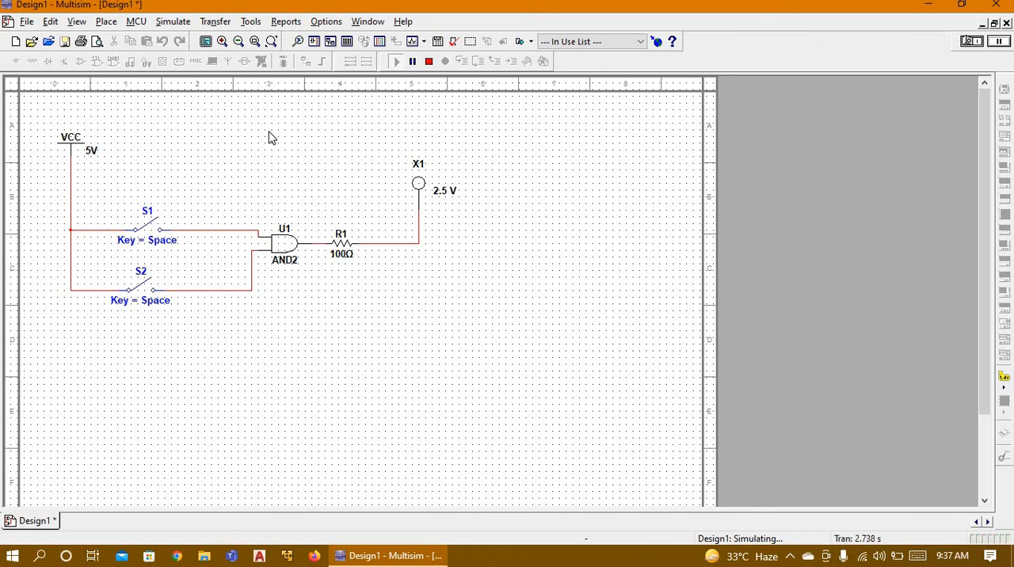
left_click(153, 229)
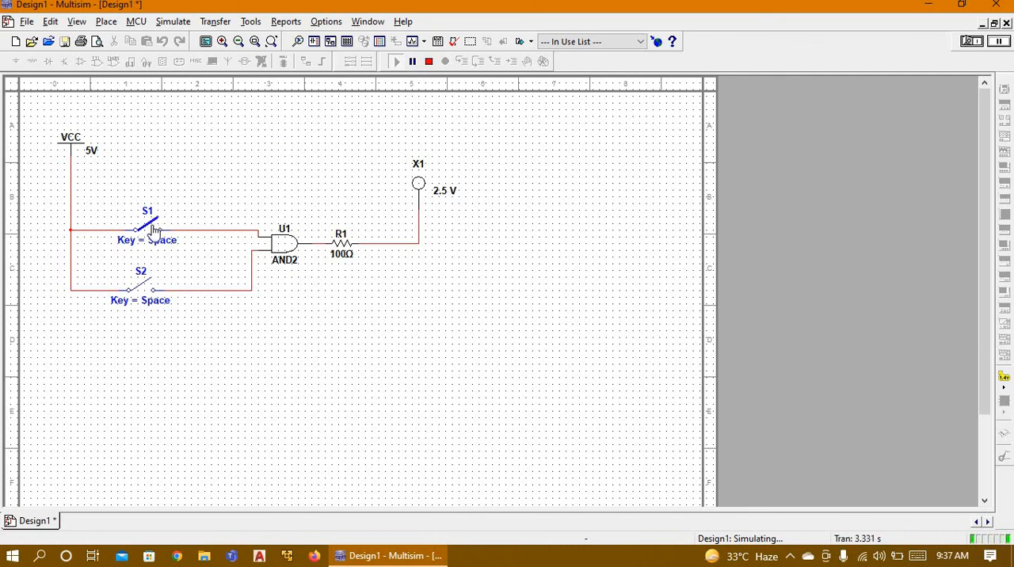
left_click(141, 291)
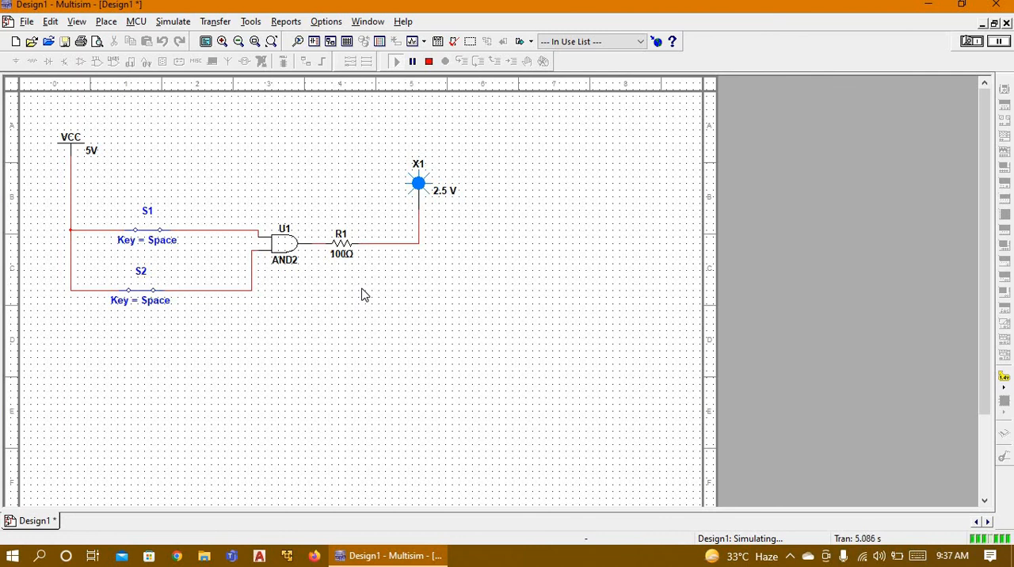
left_click(150, 234)
left_click(157, 231)
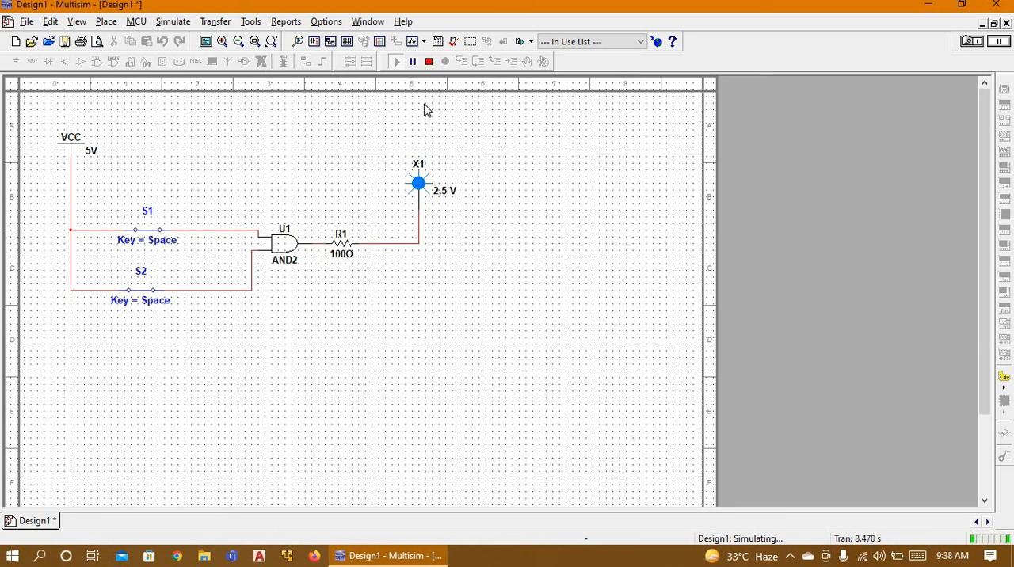
left_click(428, 62)
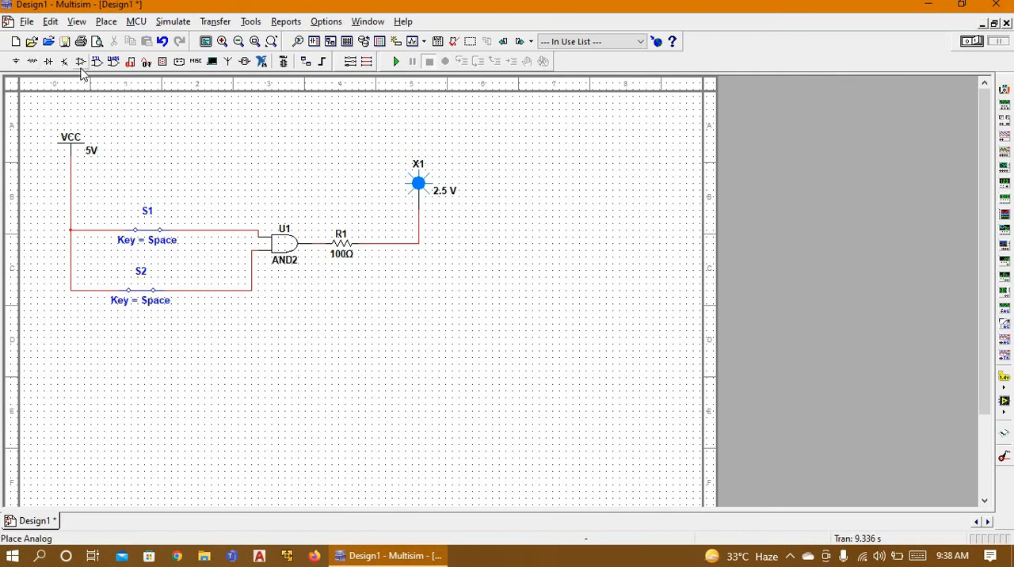
Step: Replace the AND2 gate with an OR2 gate, found by searching all component groups for "or", between the switches and resistor R1
left_click(275, 243)
key("Delete")
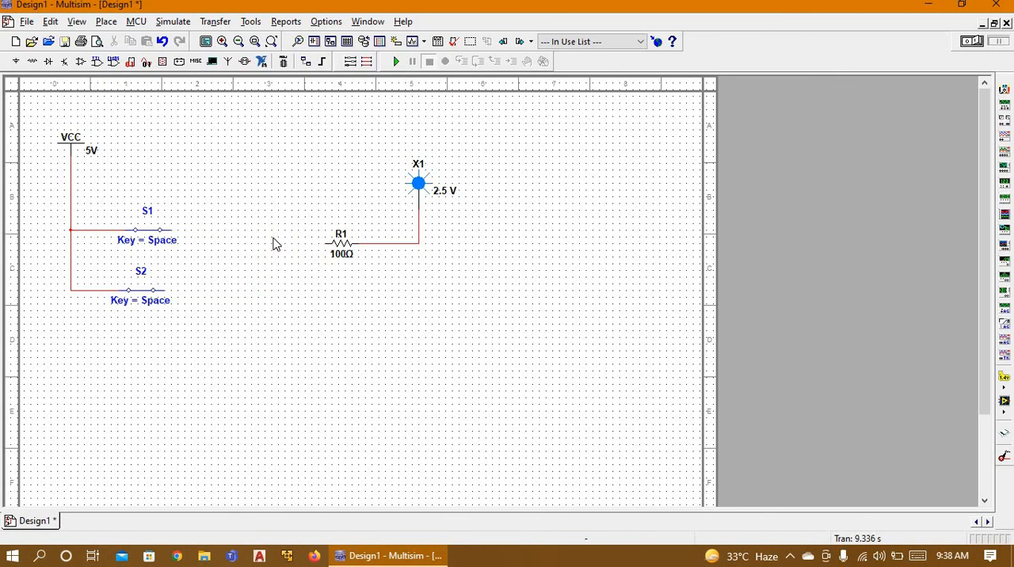
left_click(14, 63)
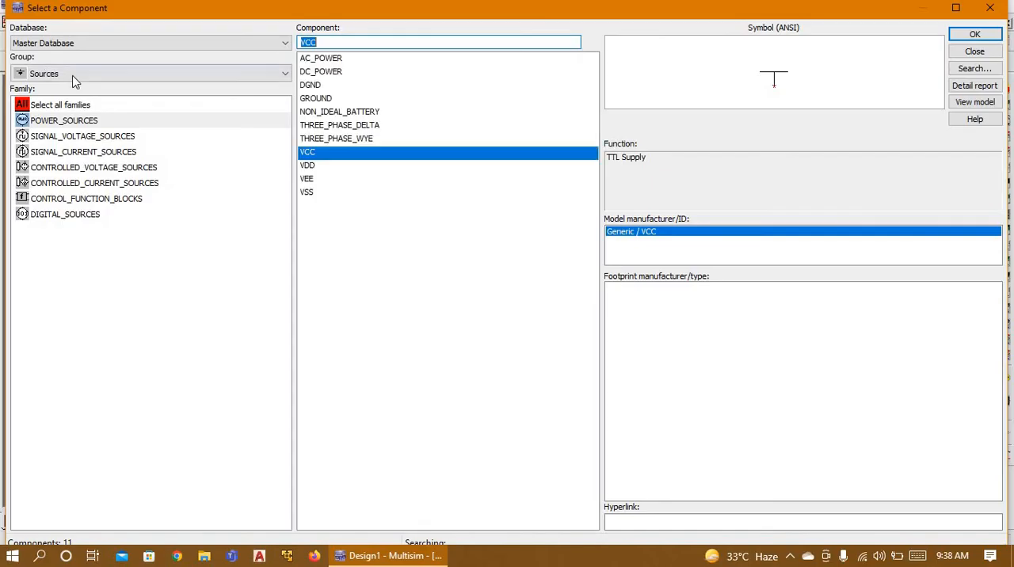
left_click(71, 74)
left_click(63, 88)
type("spst")
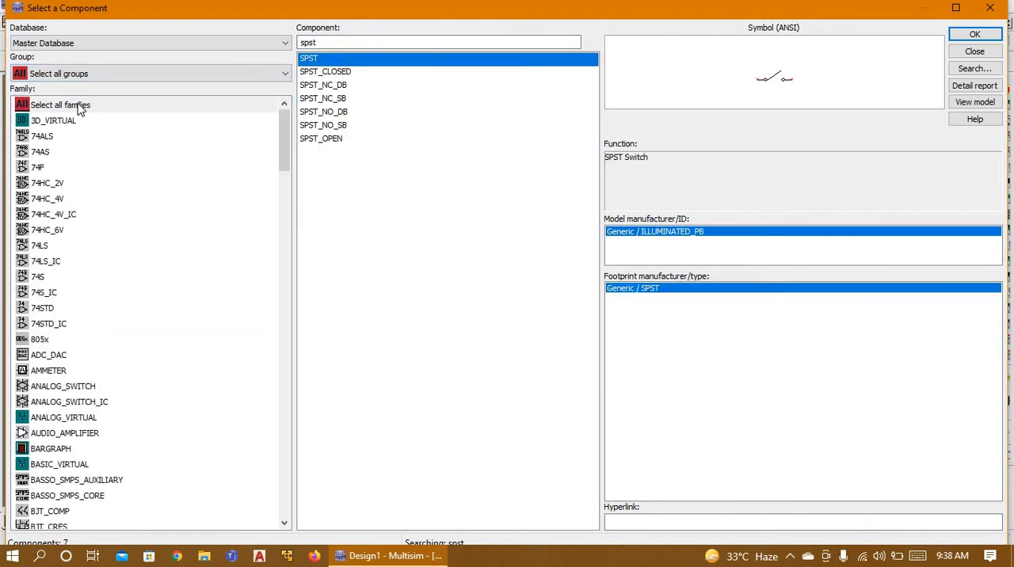
key("BackSpace")
key("BackSpace")
key("BackSpace")
key("BackSpace")
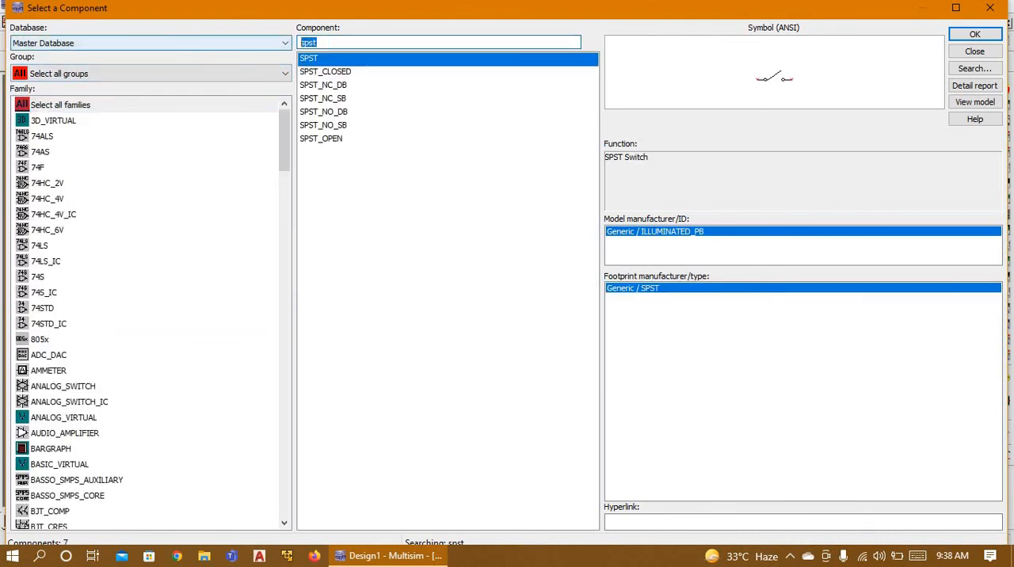
type("or")
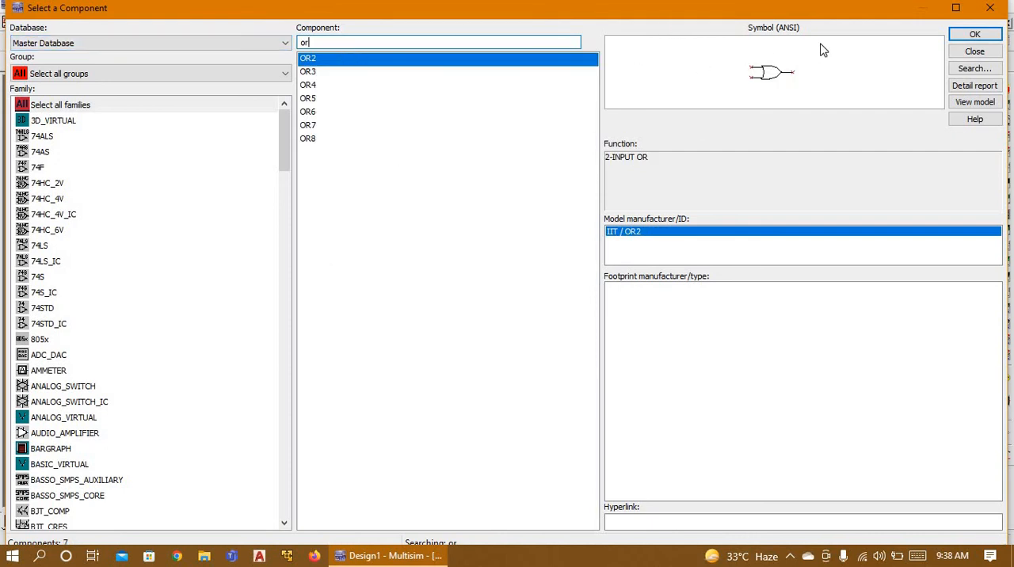
left_click(974, 35)
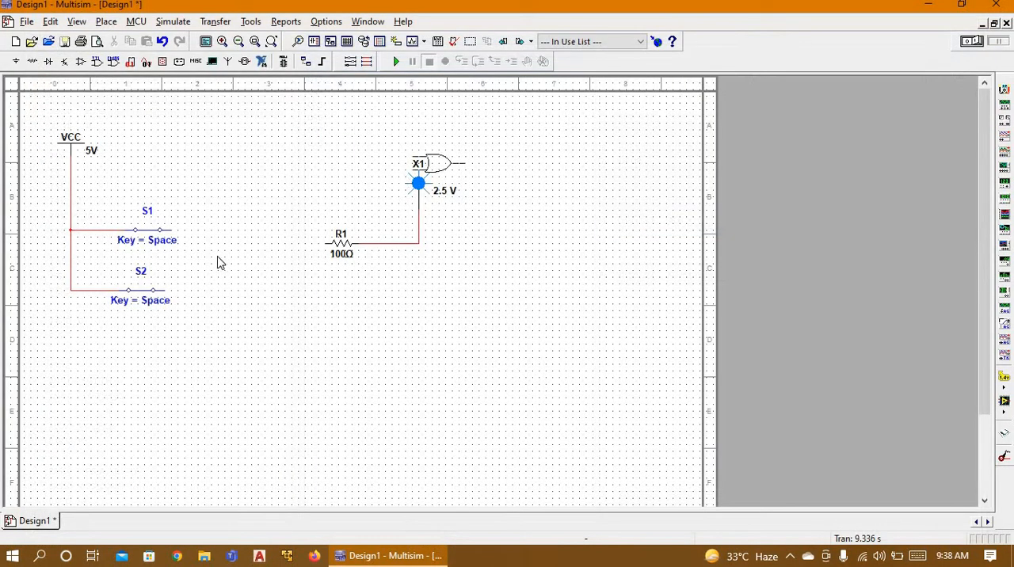
left_click(238, 264)
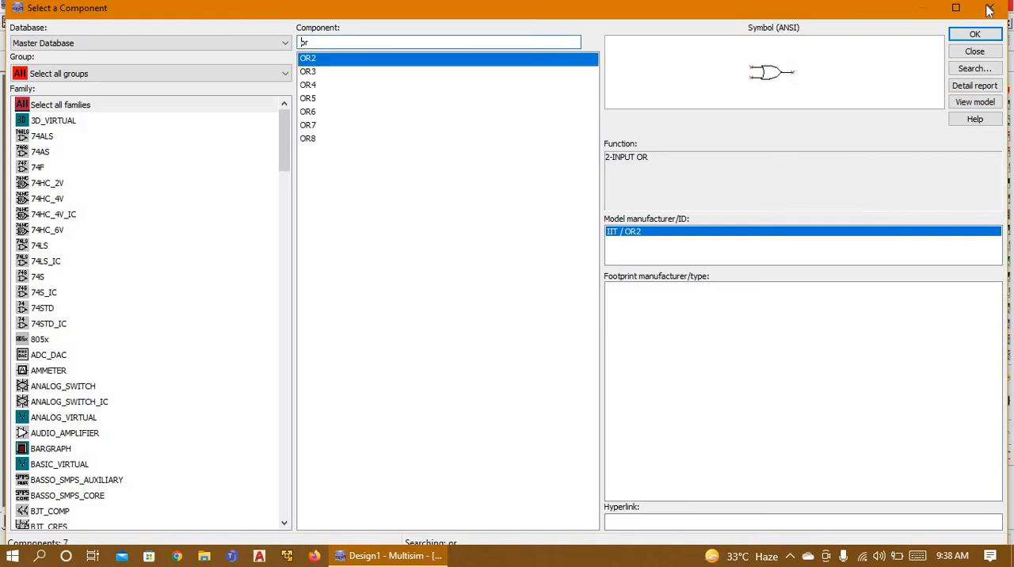
left_click(991, 5)
Step: Wire switches S1 and S2 to the OR2 gate's two inputs and its output to resistor R1
left_click(224, 258)
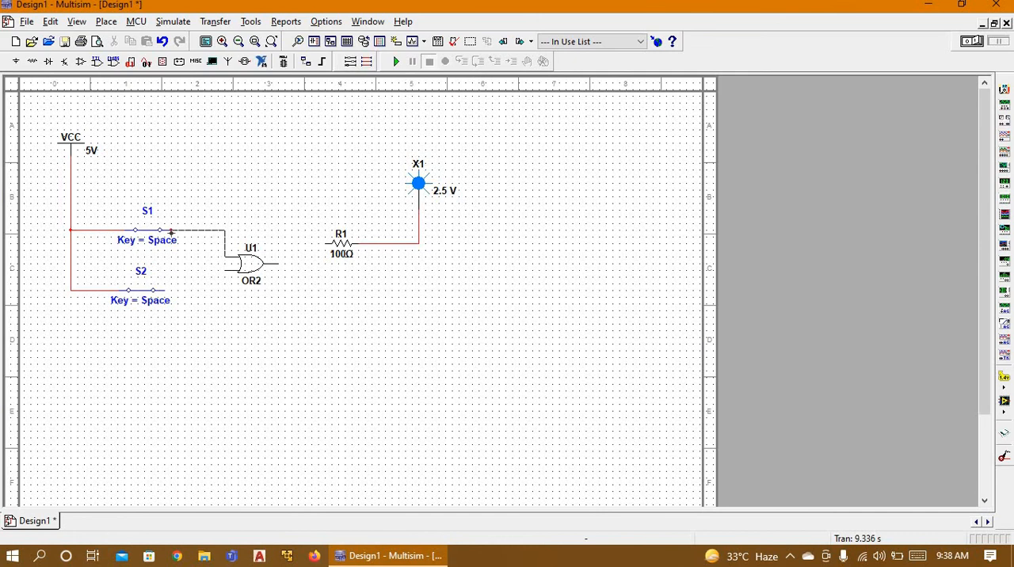
left_click(171, 230)
left_click(224, 270)
left_click(165, 290)
left_click(277, 264)
left_click(318, 242)
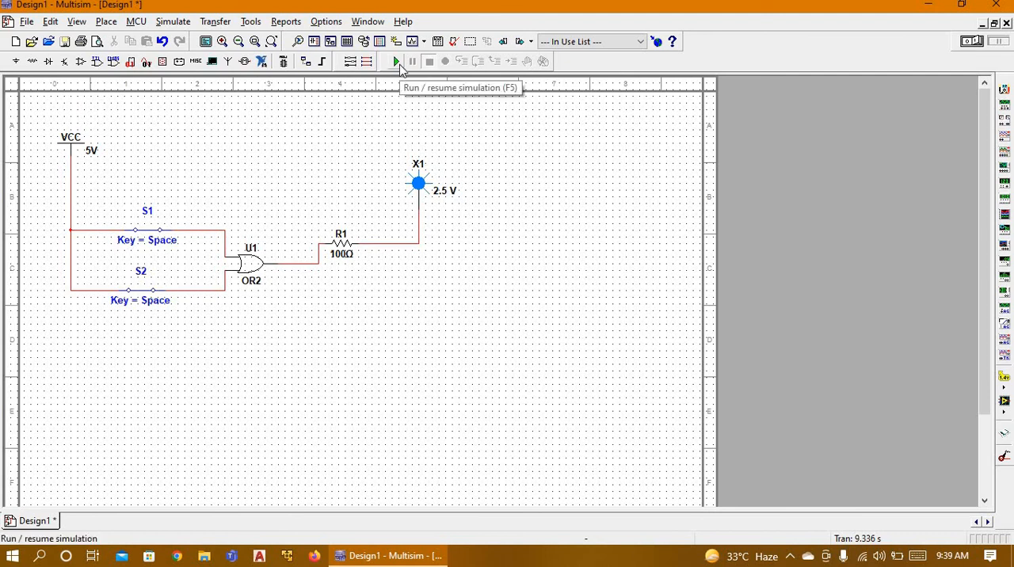
Step: Simulate the OR gate circuit, toggle switches S1 and S2 through their input combinations, and stop the simulation
left_click(396, 62)
left_click(149, 230)
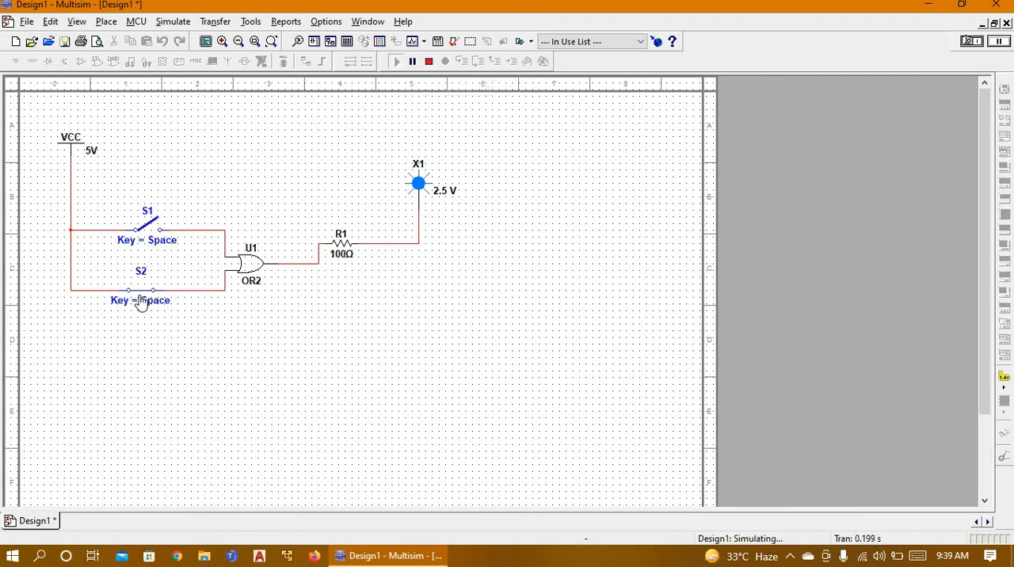
left_click(144, 298)
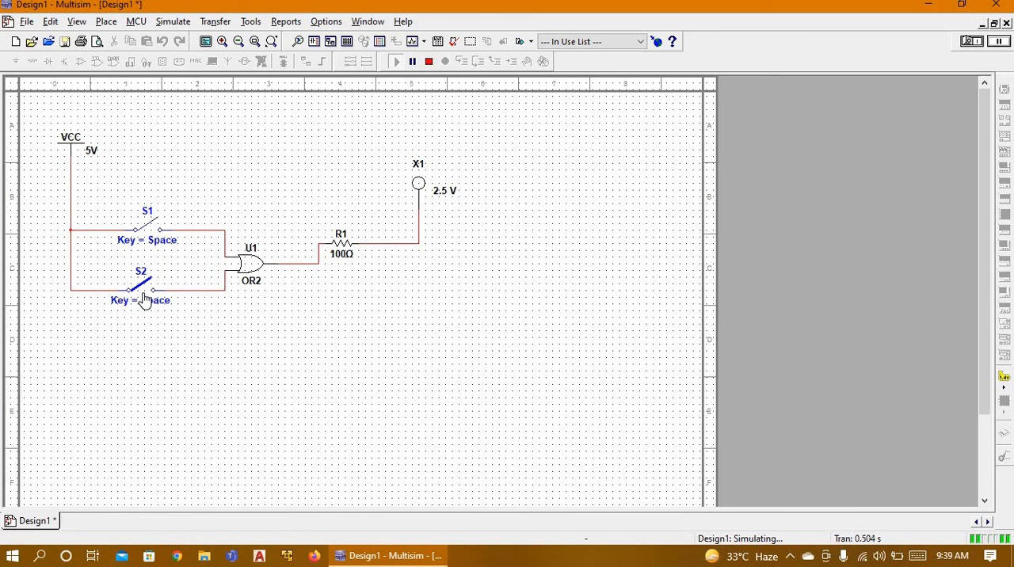
left_click(155, 229)
left_click(155, 229)
left_click(154, 228)
left_click(154, 229)
left_click(155, 229)
left_click(155, 228)
left_click(154, 228)
left_click(147, 290)
left_click(335, 287)
left_click(436, 66)
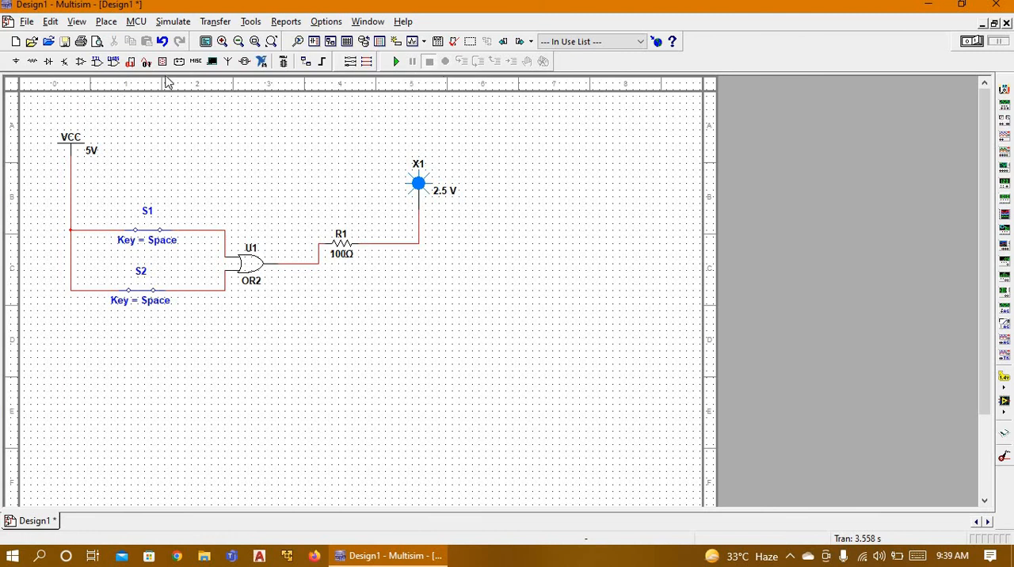
Step: Place an XOR2 gate above the OR2 gate, found by searching all component groups for "xor"
left_click(13, 63)
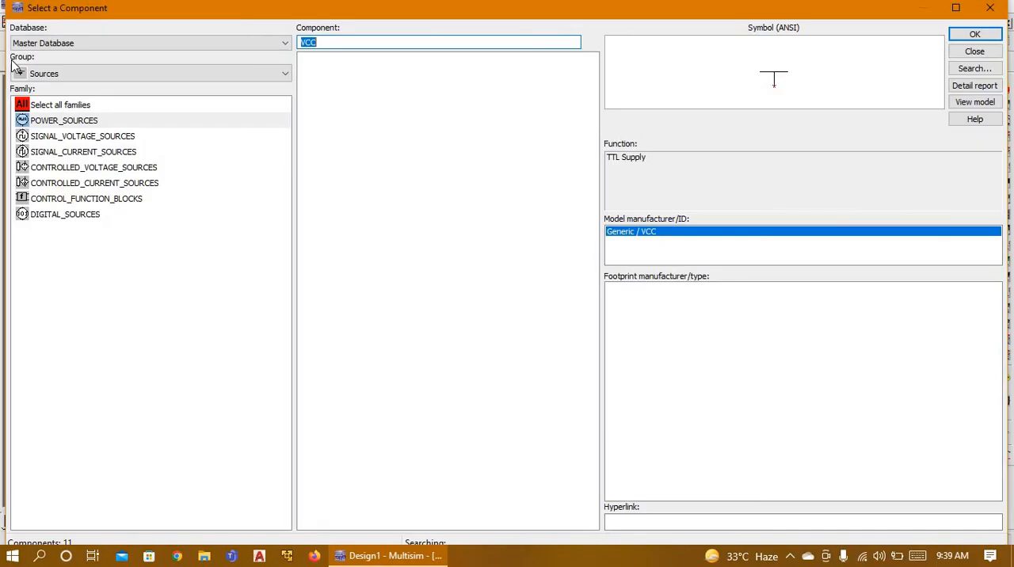
left_click(143, 79)
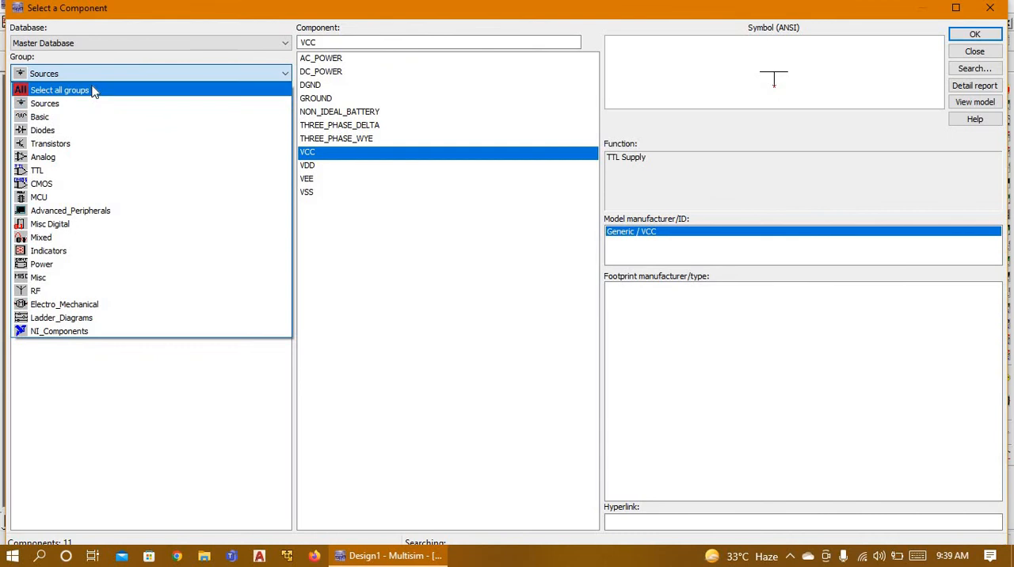
left_click(93, 91)
type("or")
left_click(87, 106)
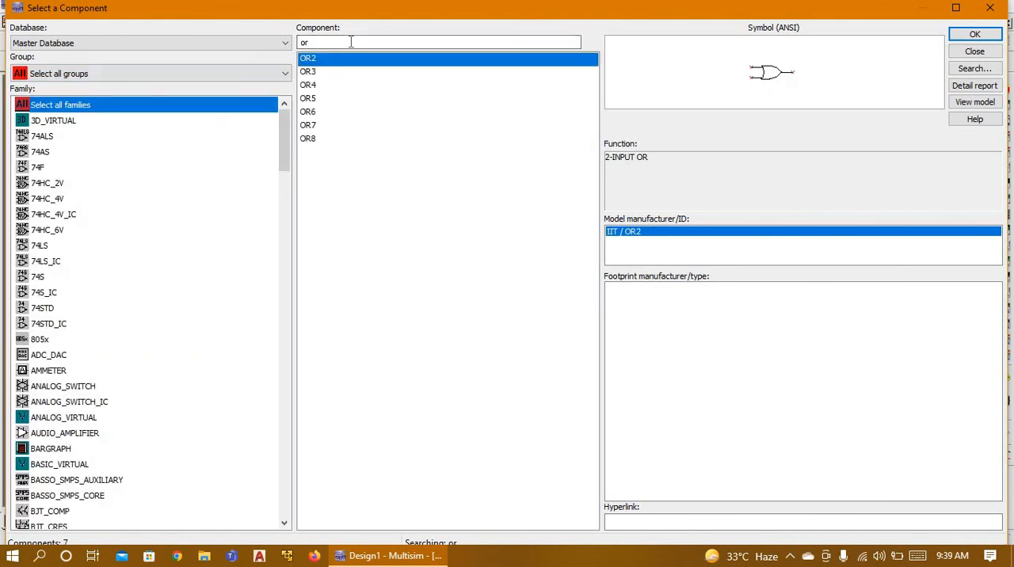
left_click_drag(351, 42, 201, 39)
type("xor")
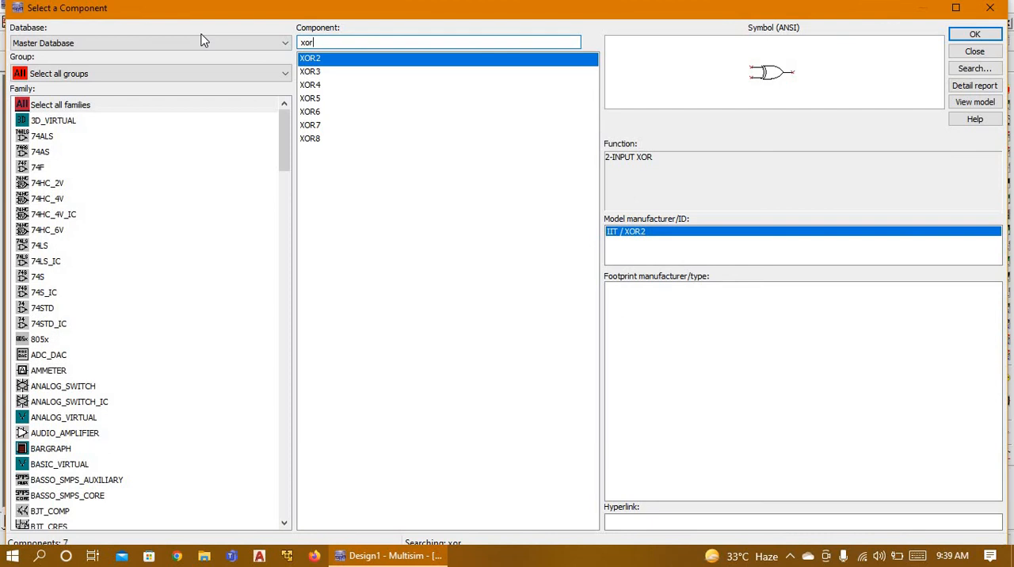
key("Return")
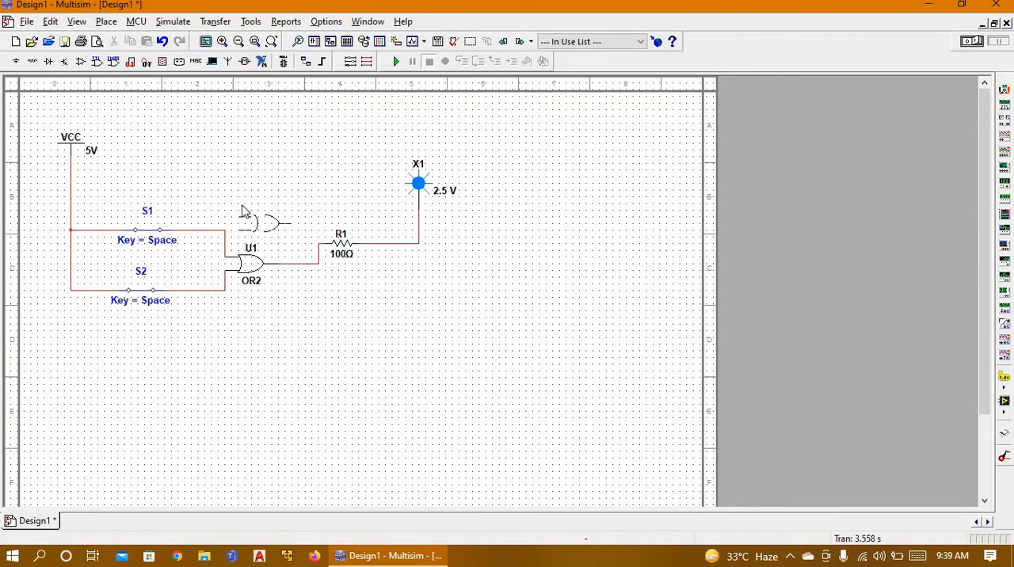
left_click(269, 197)
left_click(992, 7)
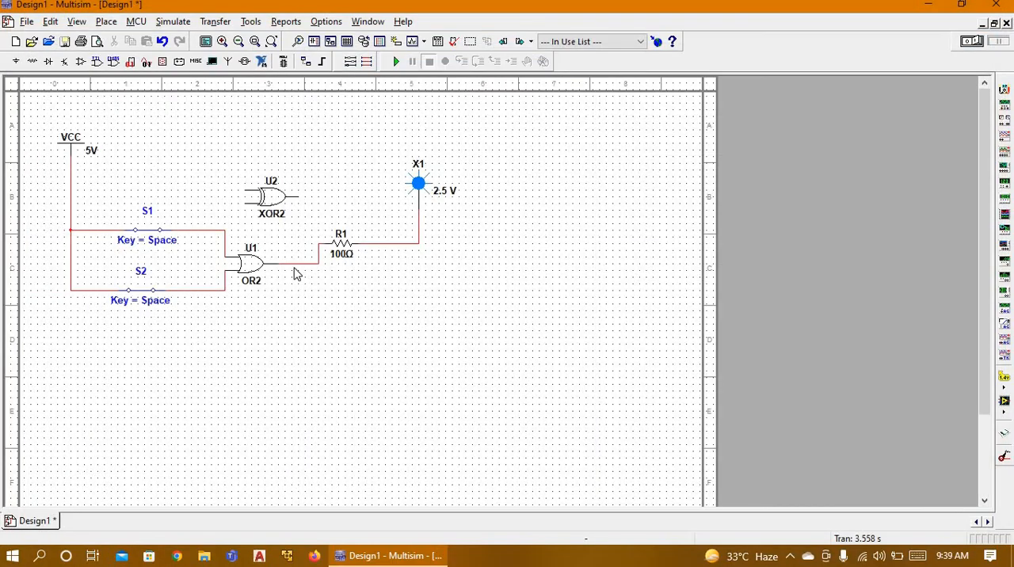
Step: Delete the OR2 gate and move the XOR2 gate into its place between the switches and resistor R1
left_click(256, 267)
key("Delete")
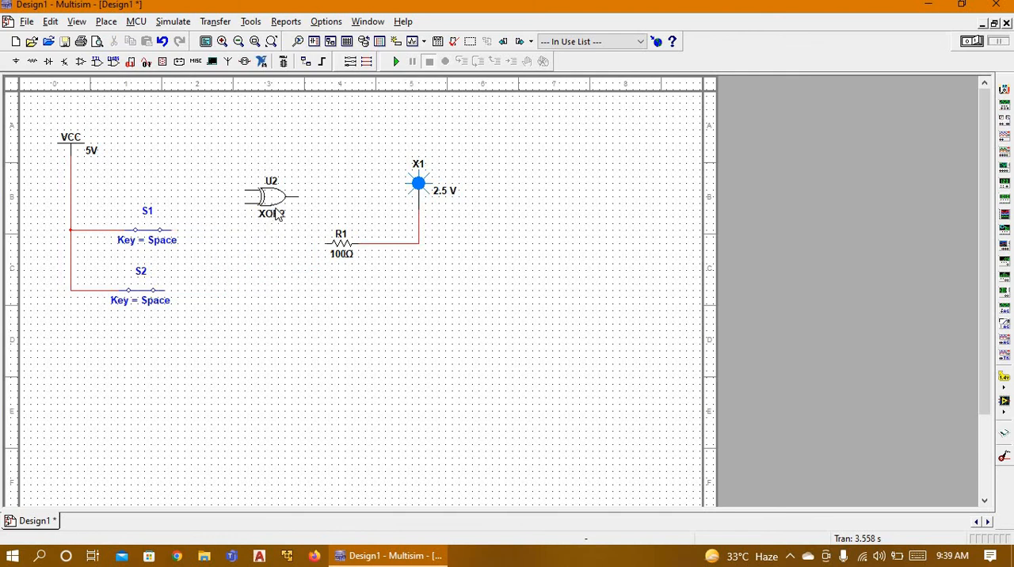
left_click_drag(278, 212, 265, 270)
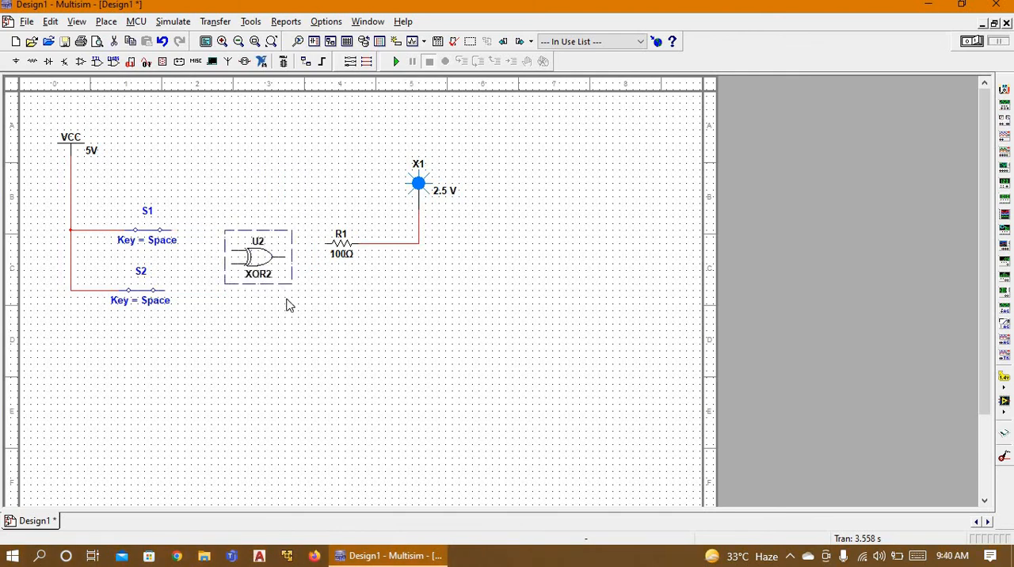
left_click(285, 304)
Step: Wire the XOR2 gate's two inputs to switches S1 and S2 and its output to resistor R1
left_click(232, 251)
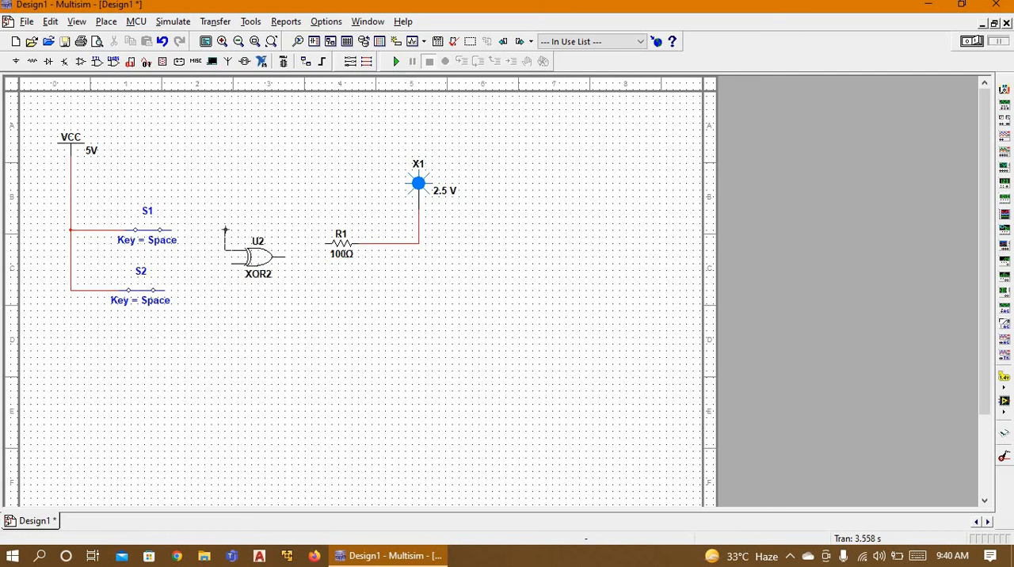
left_click(172, 229)
left_click(232, 262)
left_click(170, 290)
left_click(286, 257)
left_click(325, 243)
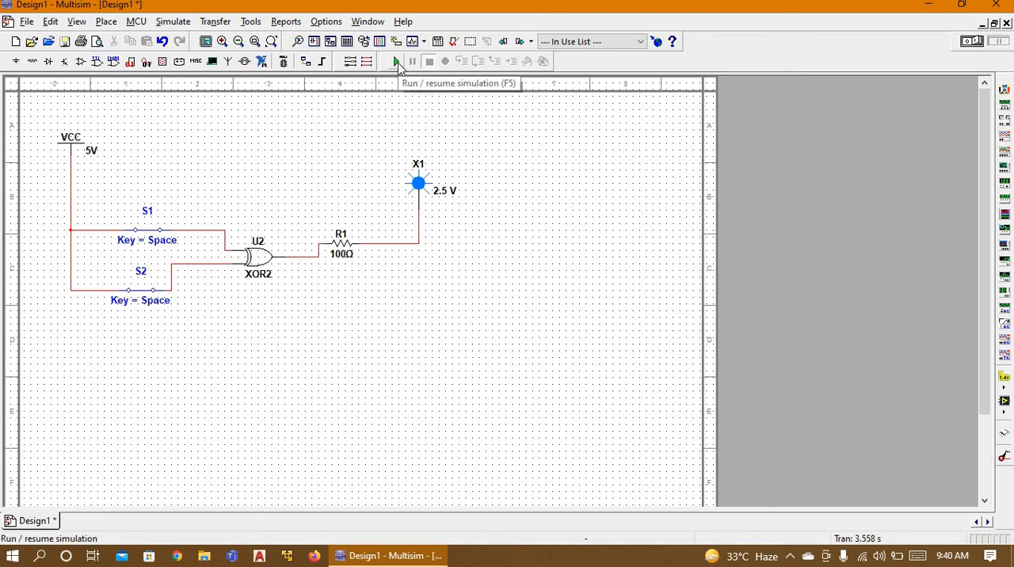
Step: Simulate the XOR gate circuit, toggle switches S1 and S2 through their input combinations, and stop the simulation
left_click(398, 63)
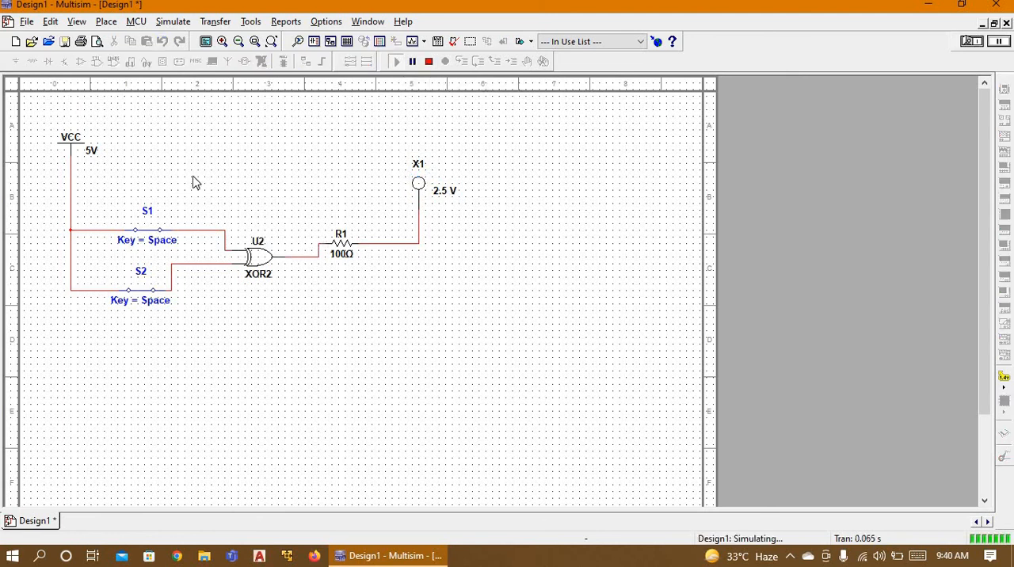
left_click(154, 236)
left_click(154, 236)
left_click(140, 290)
left_click(151, 232)
left_click(146, 231)
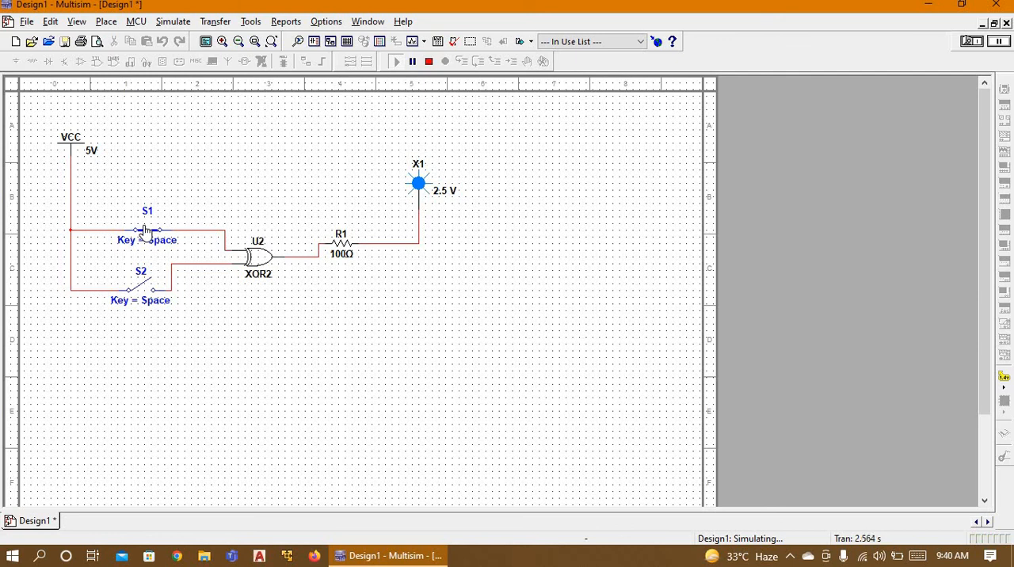
left_click(145, 232)
left_click(146, 231)
left_click(146, 231)
left_click(145, 231)
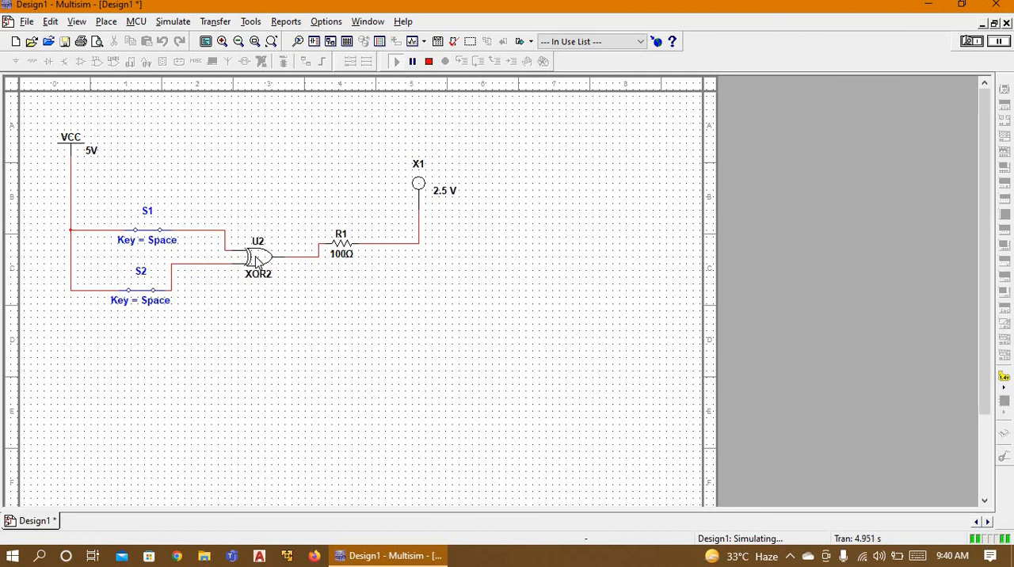
left_click(256, 263)
left_click(428, 66)
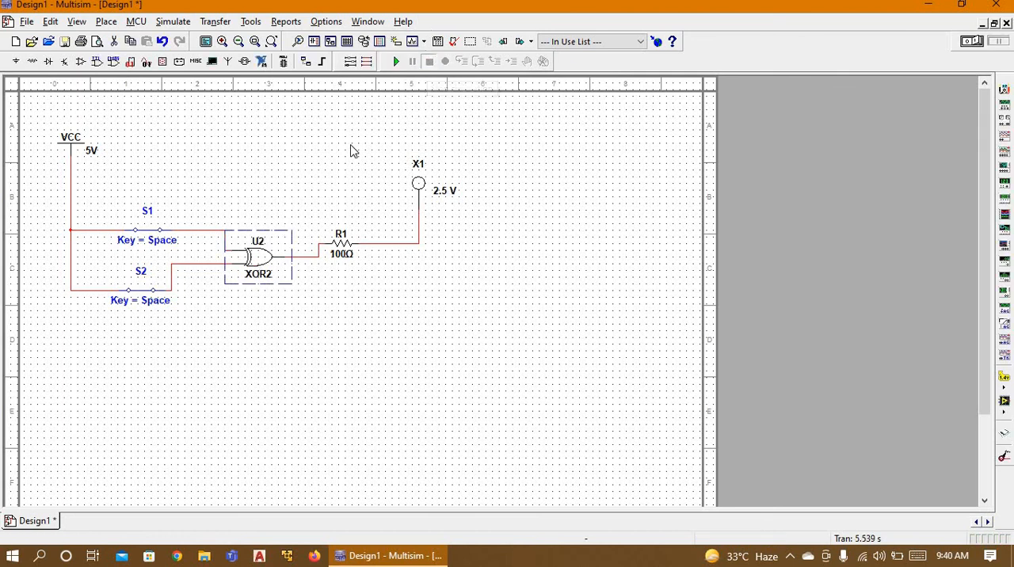
Step: Replace the XOR2 gate with a NAND2 gate, found by searching all component groups for "nand", between the switches and resistor R1
key("Delete")
left_click(15, 61)
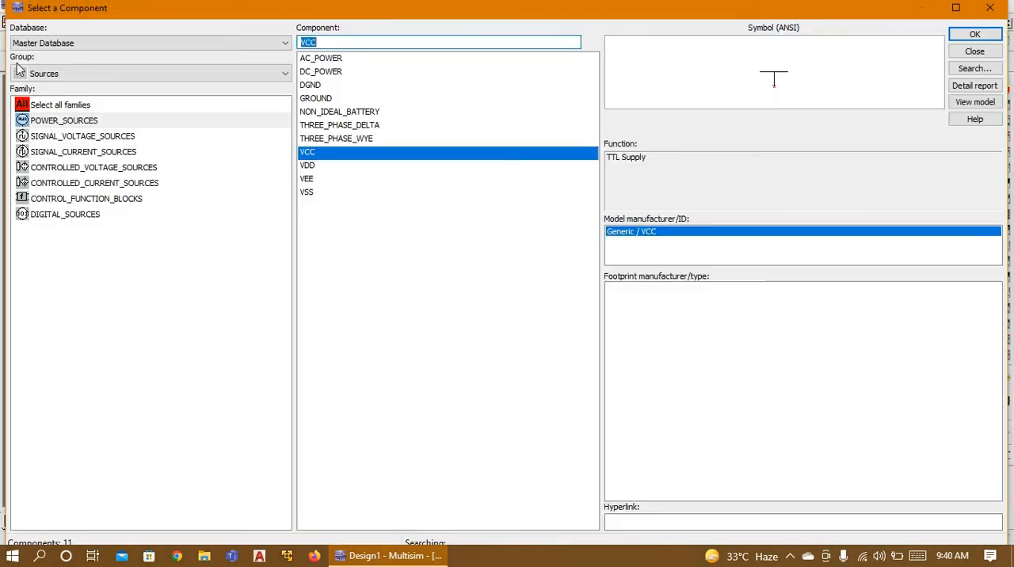
left_click(54, 72)
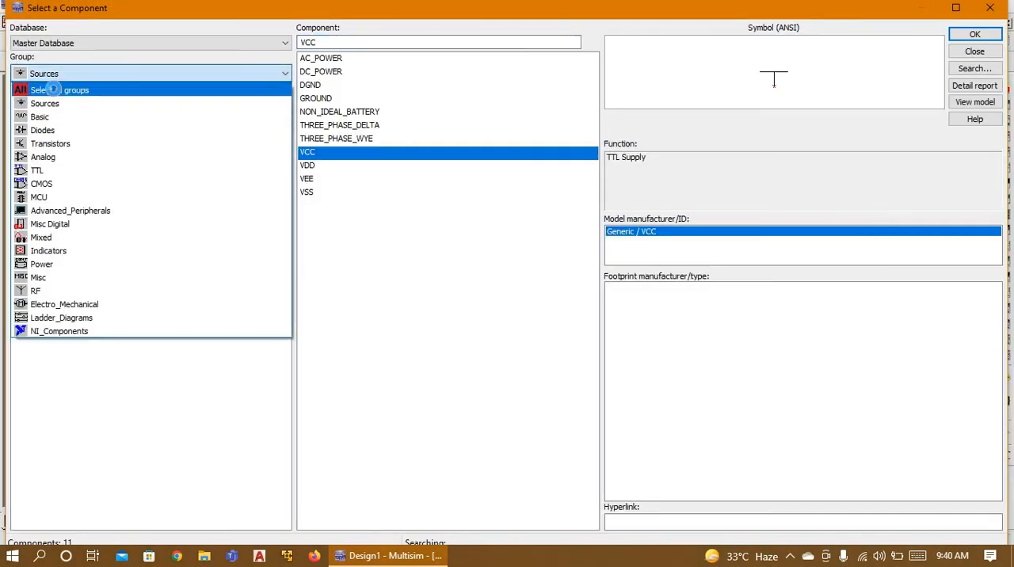
left_click(54, 85)
type("xor")
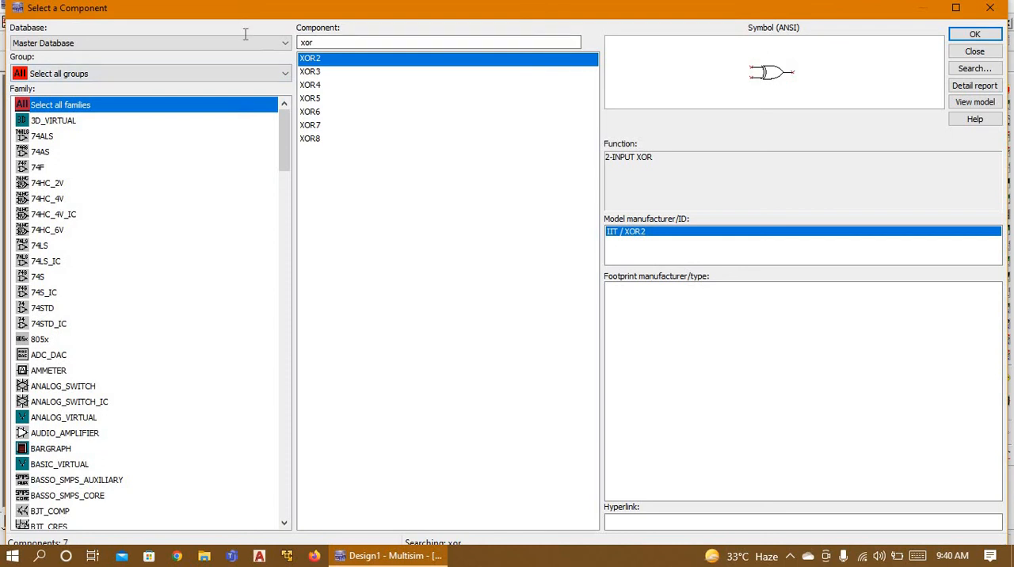
key("Tab")
type("nand")
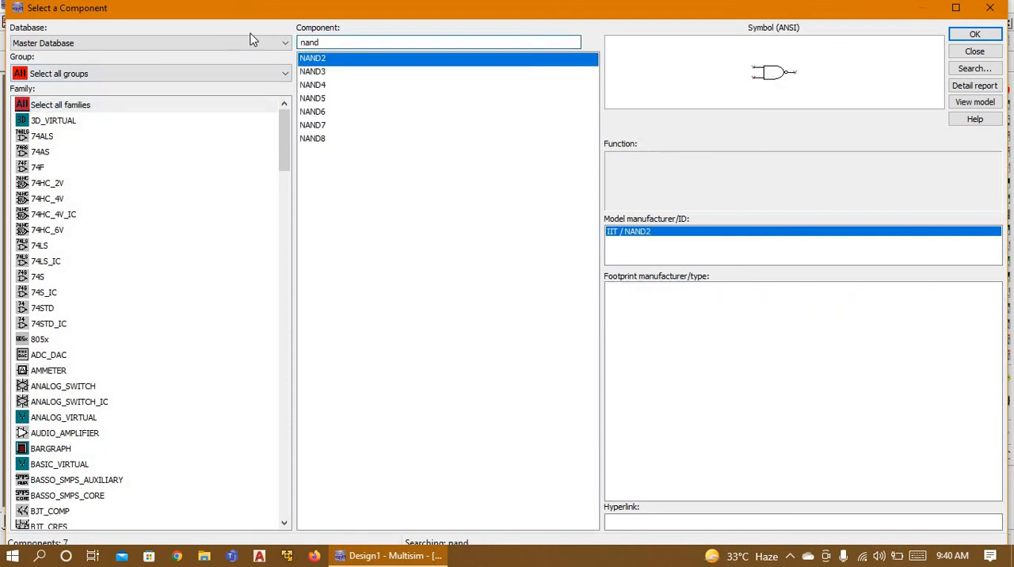
left_click(969, 35)
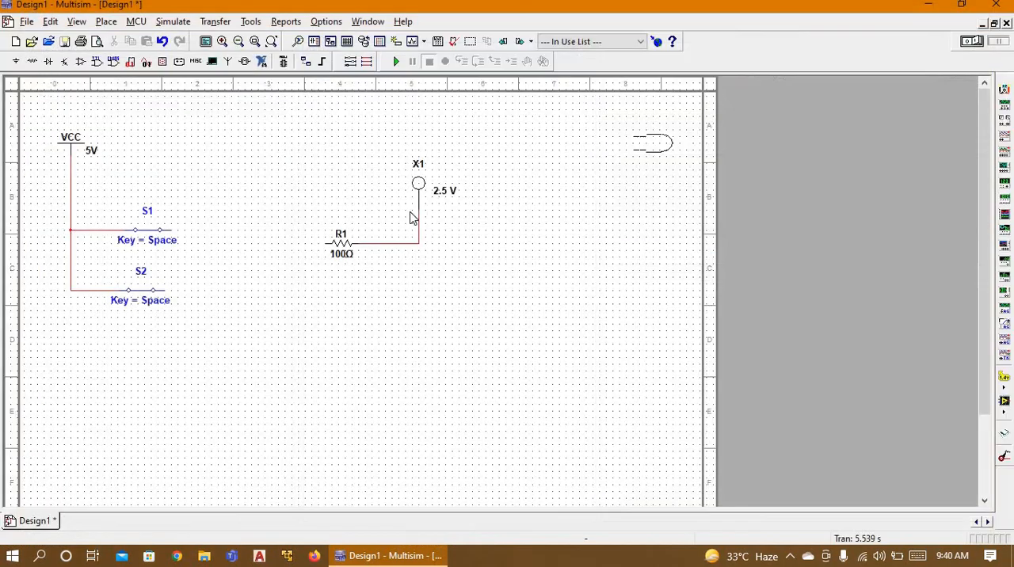
left_click(237, 274)
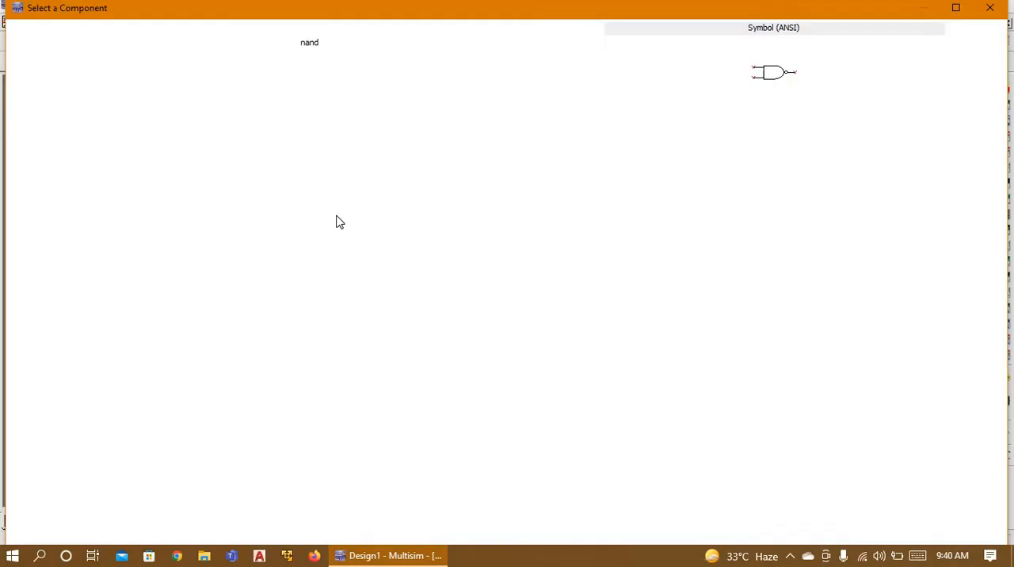
left_click(986, 10)
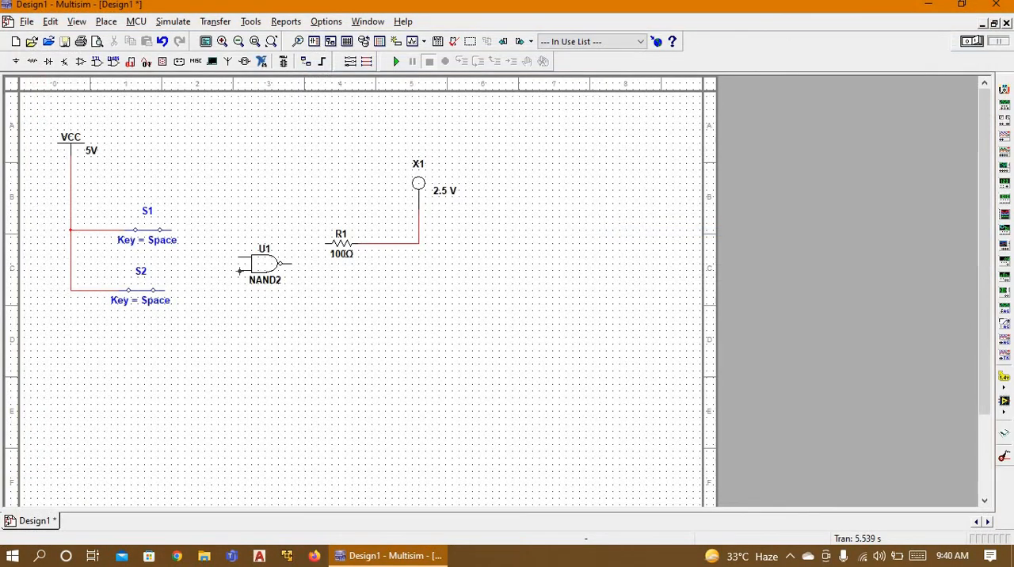
Step: Wire the NAND2 gate's two inputs to switches S1 and S2 and its output to resistor R1
left_click(239, 256)
left_click(174, 230)
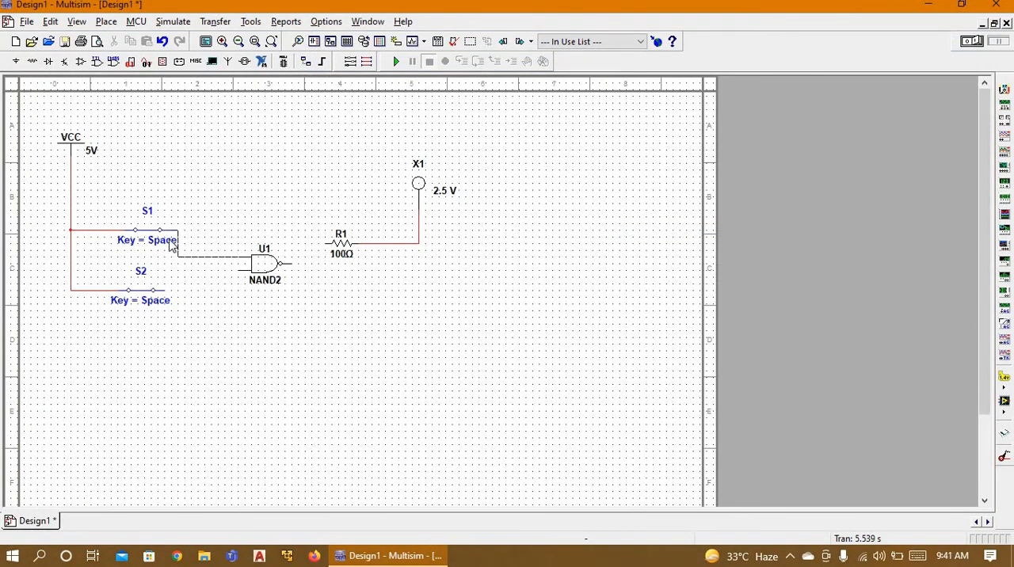
left_click(241, 273)
left_click(234, 273)
left_click(238, 272)
left_click(166, 288)
Step: Simulate the NAND gate circuit, toggle switches S1 and S2 to test the input combinations, and stop the simulation
left_click(396, 61)
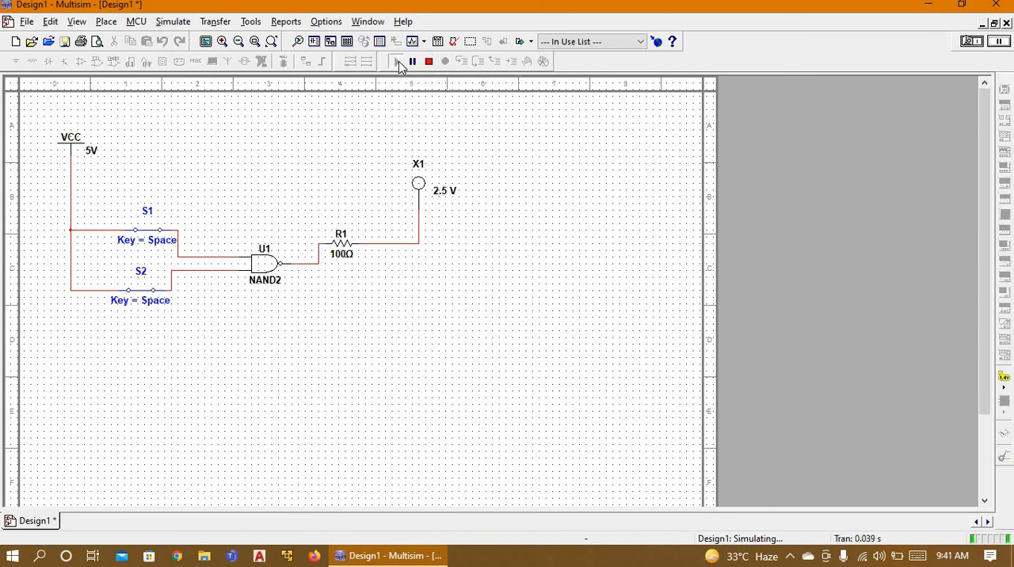
left_click(146, 237)
left_click(149, 291)
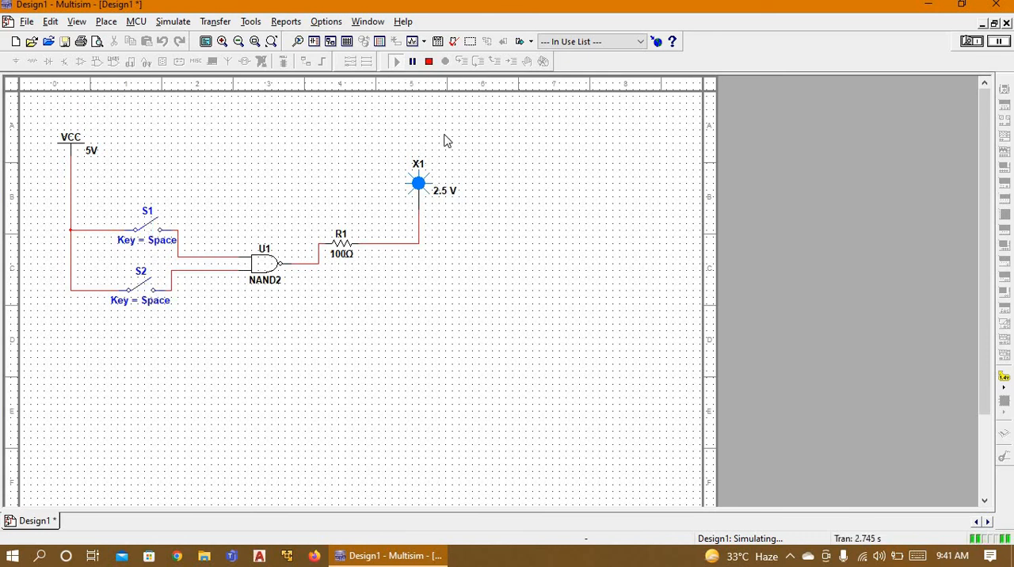
left_click(148, 220)
left_click(147, 225)
left_click(141, 291)
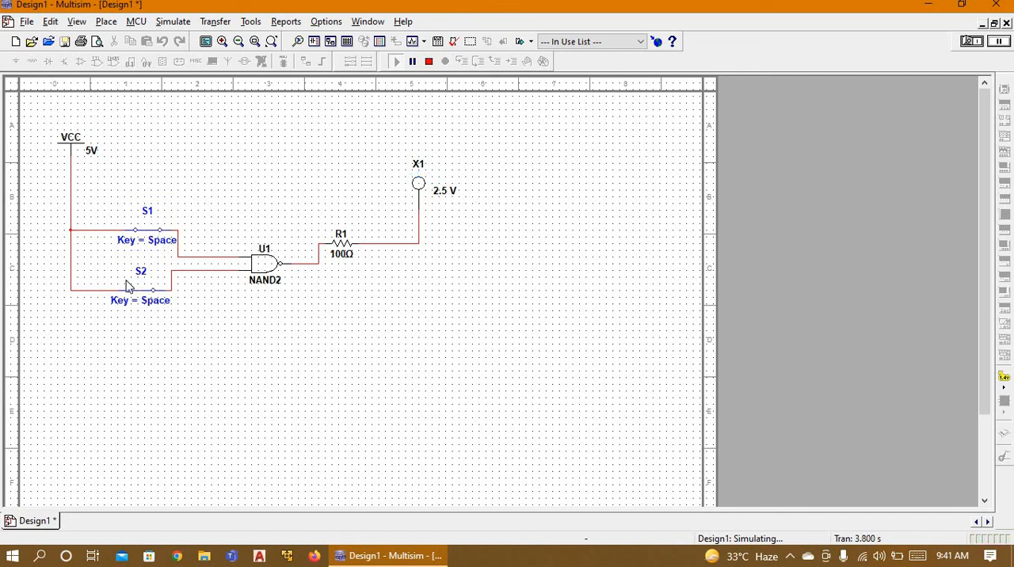
left_click(141, 292)
left_click(263, 267)
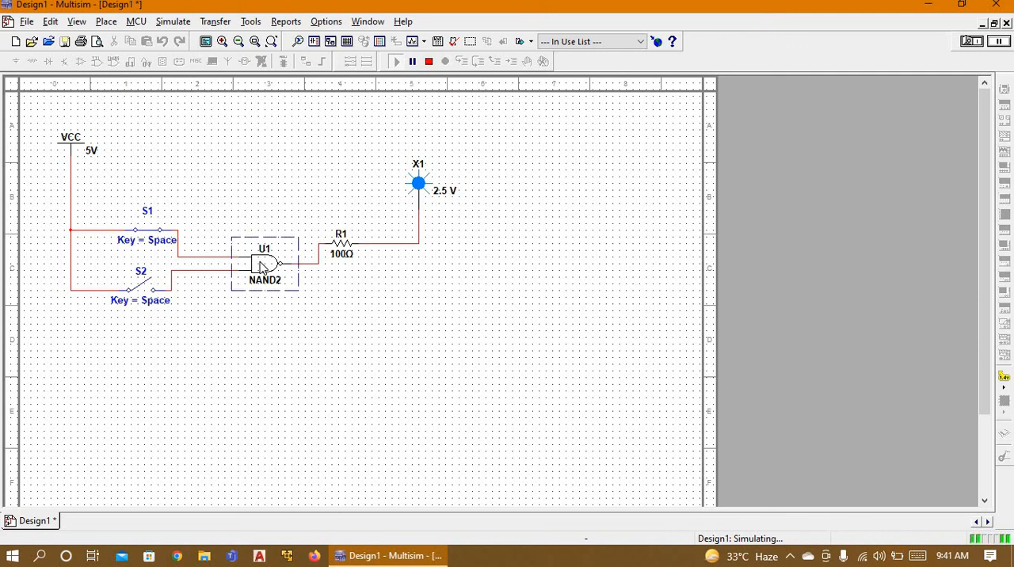
left_click(429, 62)
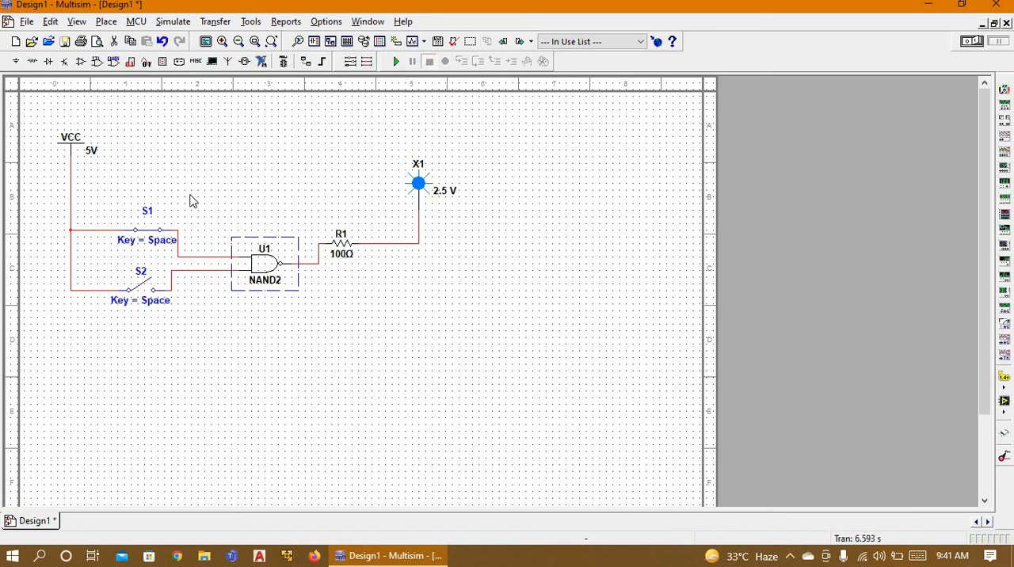
Step: Replace the NAND2 gate with a NOR2 gate, found by searching all component groups for "nor", between the switches and resistor R1
key("Delete")
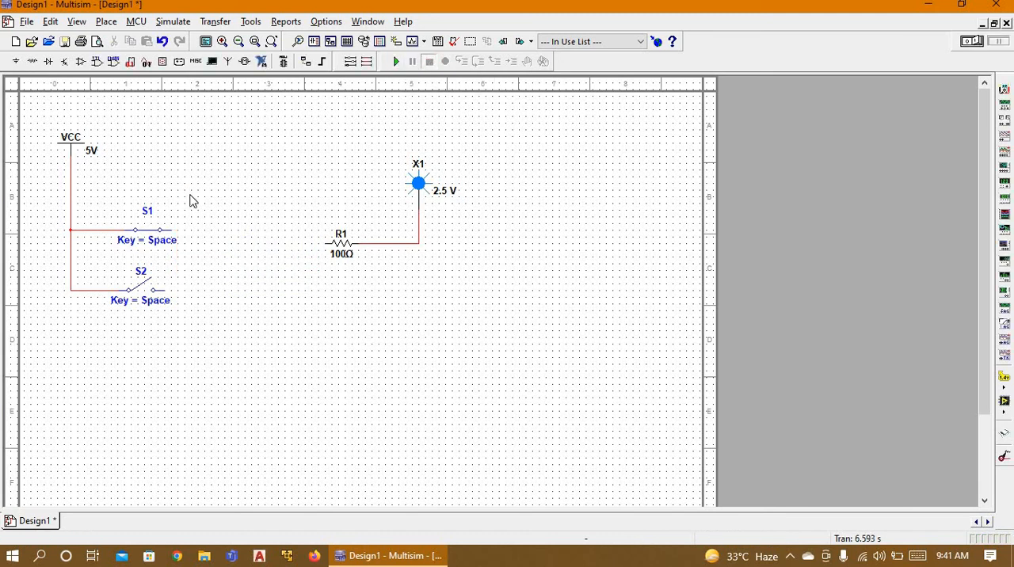
left_click(16, 61)
left_click(68, 75)
scroll(68, 93, "up", 2)
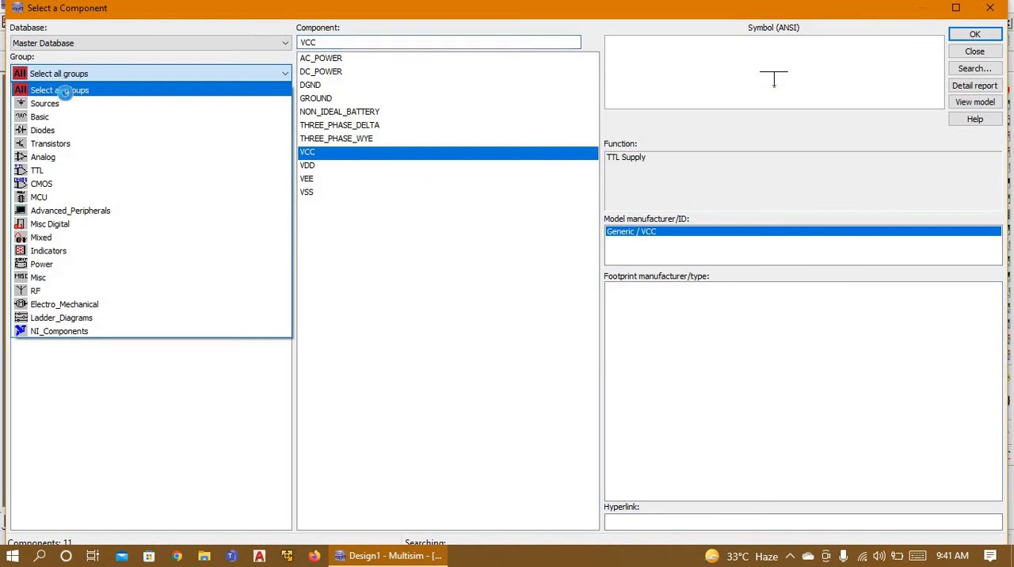
left_click(69, 91)
double_click(342, 42)
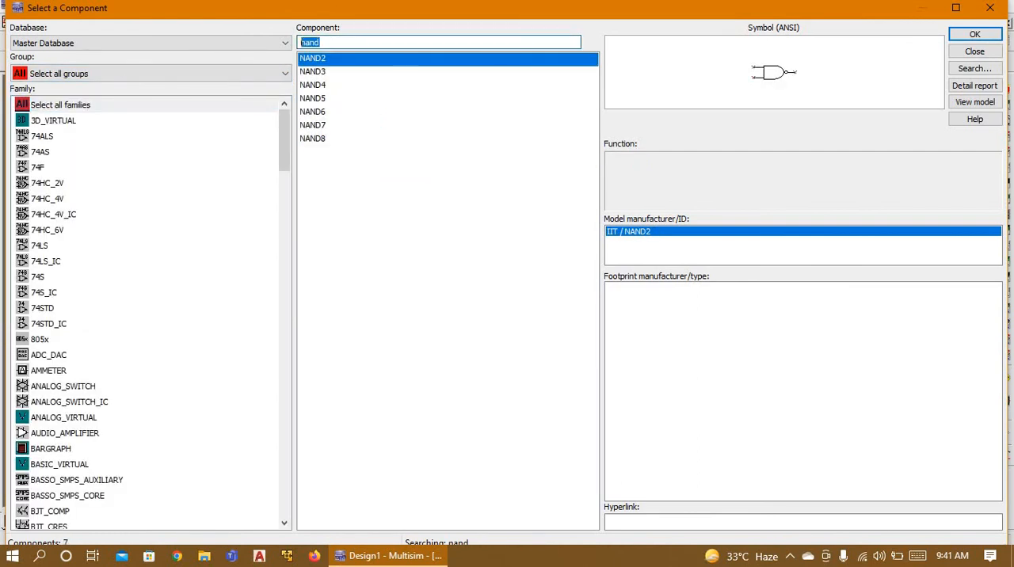
type("nor")
key("Return")
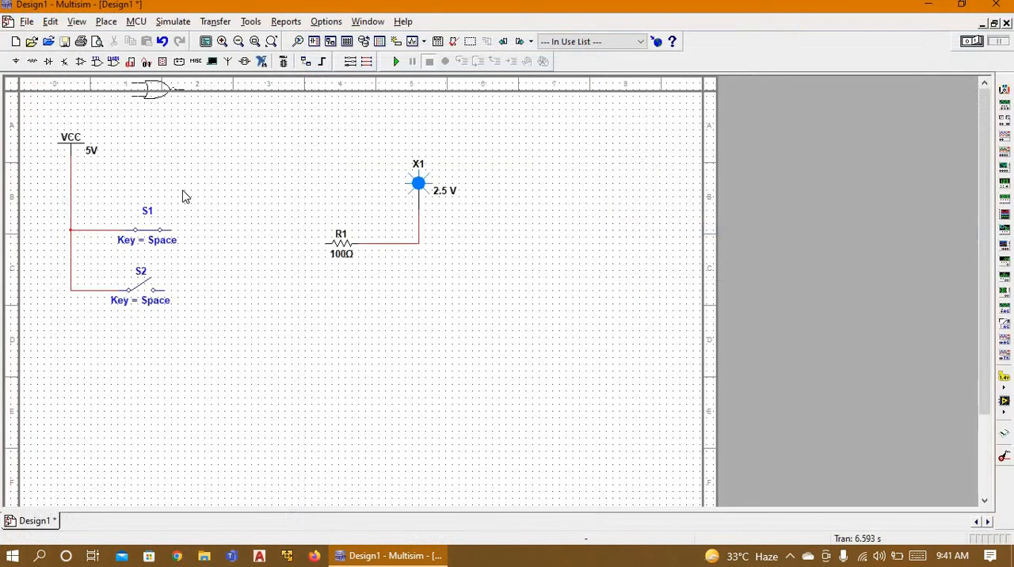
left_click(227, 267)
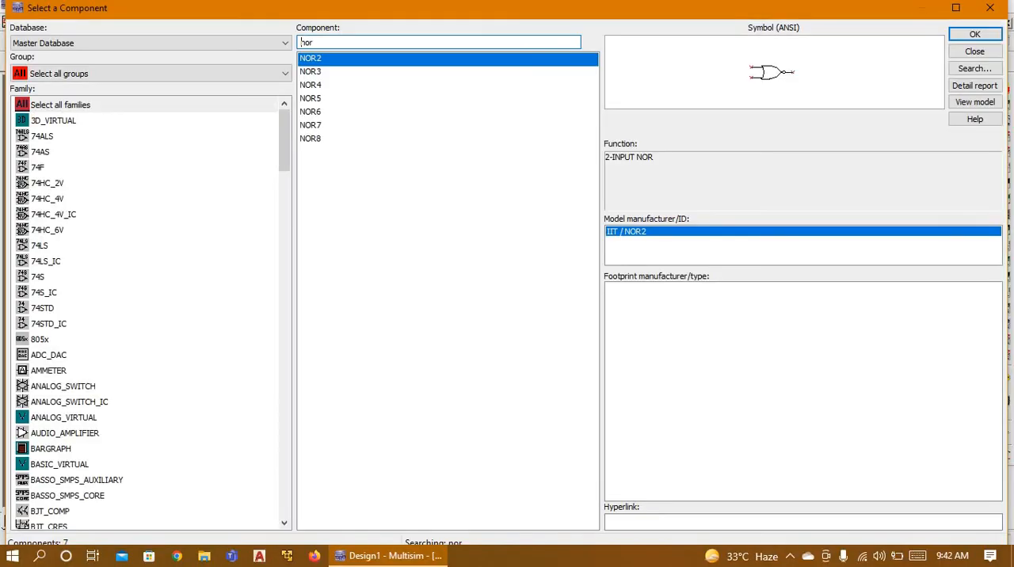
left_click(993, 9)
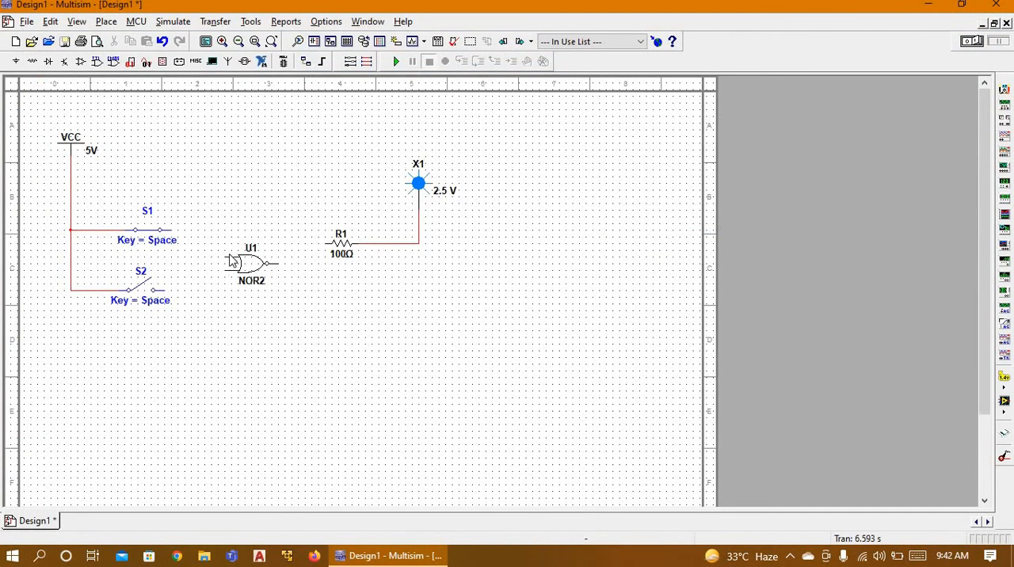
Step: Wire the NOR2 gate's two inputs to switches S1 and S2 and its output to resistor R1
left_click(227, 258)
left_click(171, 230)
left_click(223, 268)
left_click(163, 290)
left_click(280, 263)
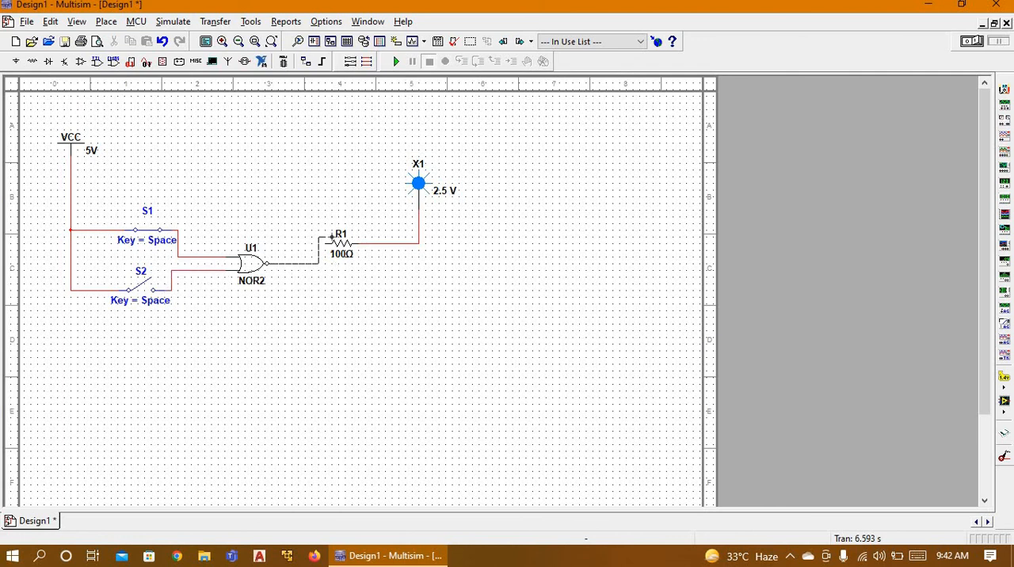
left_click(326, 243)
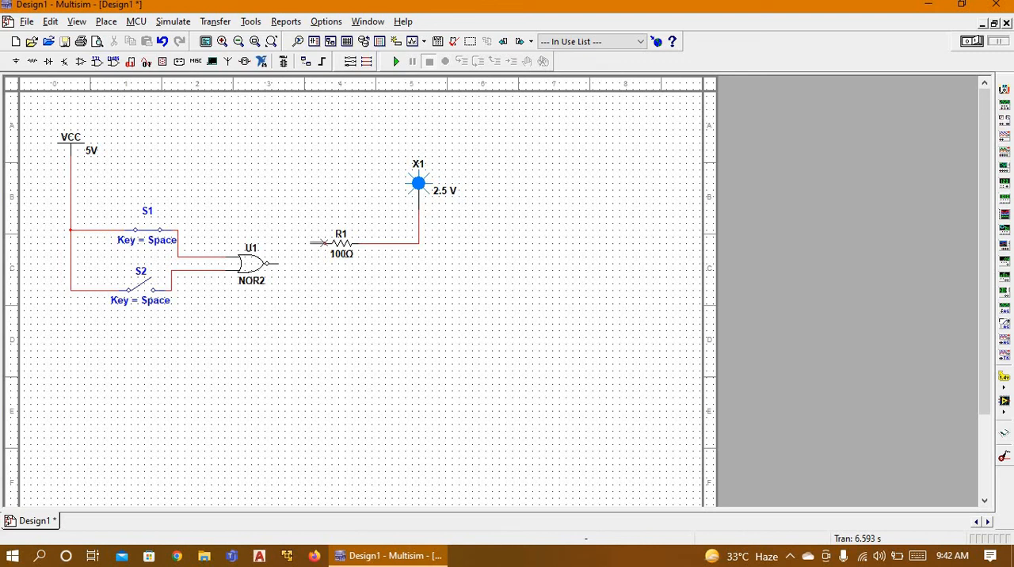
Step: Simulate the NOR gate circuit and toggle switches S1 and S2 to test the input combinations, ending with both open
left_click(396, 62)
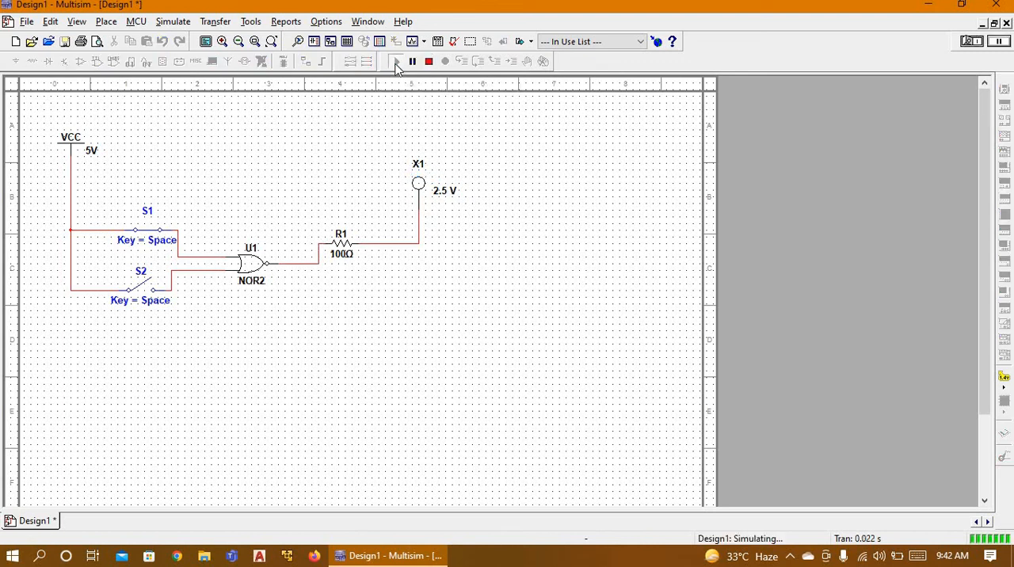
left_click(143, 231)
left_click(143, 286)
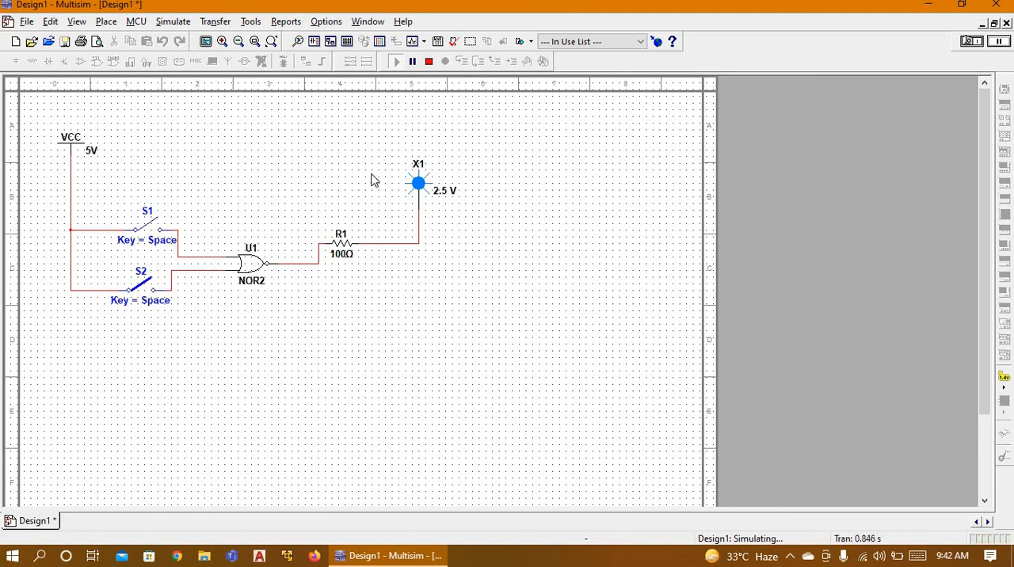
left_click(151, 228)
left_click(143, 290)
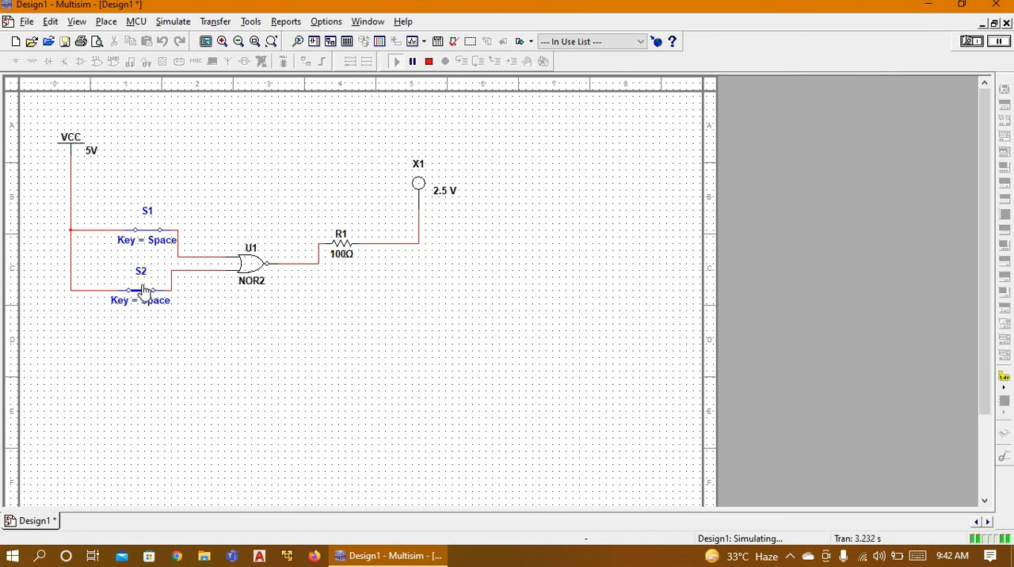
left_click(143, 291)
left_click(156, 237)
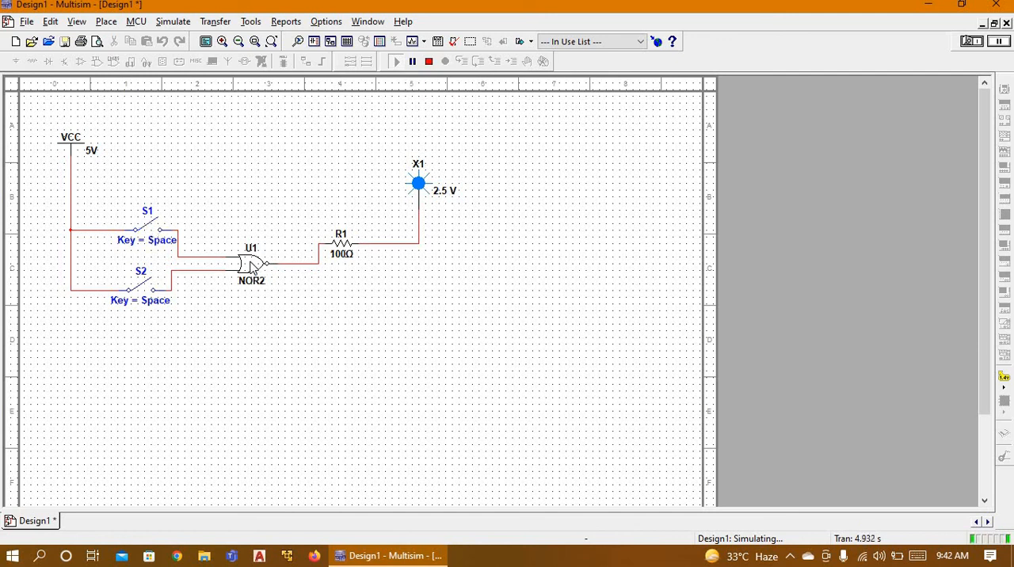
Step: Stop the simulation and replace the NOR2 gate with an XNOR2 gate, found by searching all component groups for "xnor"
left_click(252, 268)
left_click(428, 61)
key("Delete")
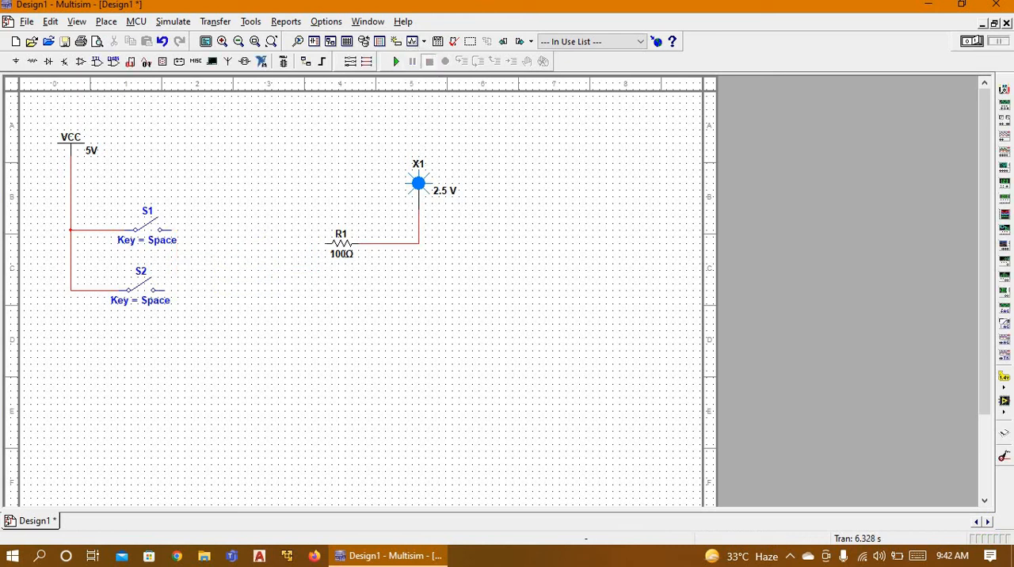
left_click(17, 63)
left_click(86, 71)
left_click(56, 85)
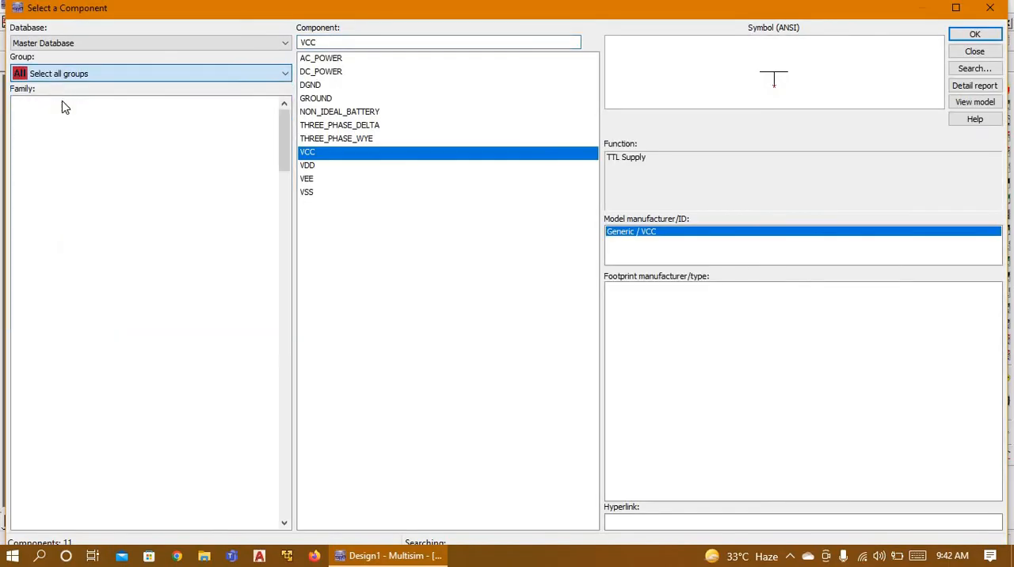
type("nor")
double_click(335, 46)
type("xno")
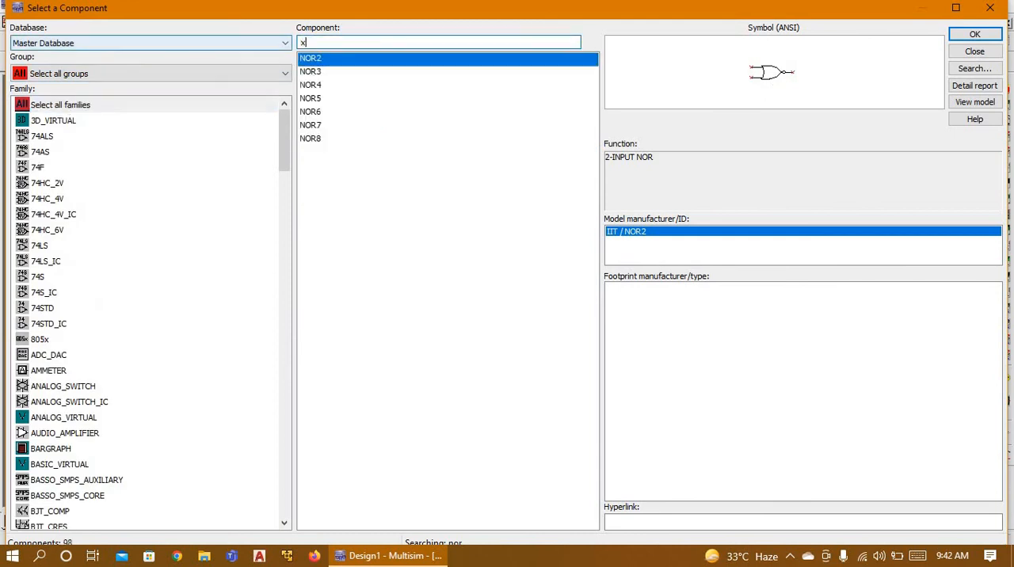
key("Return")
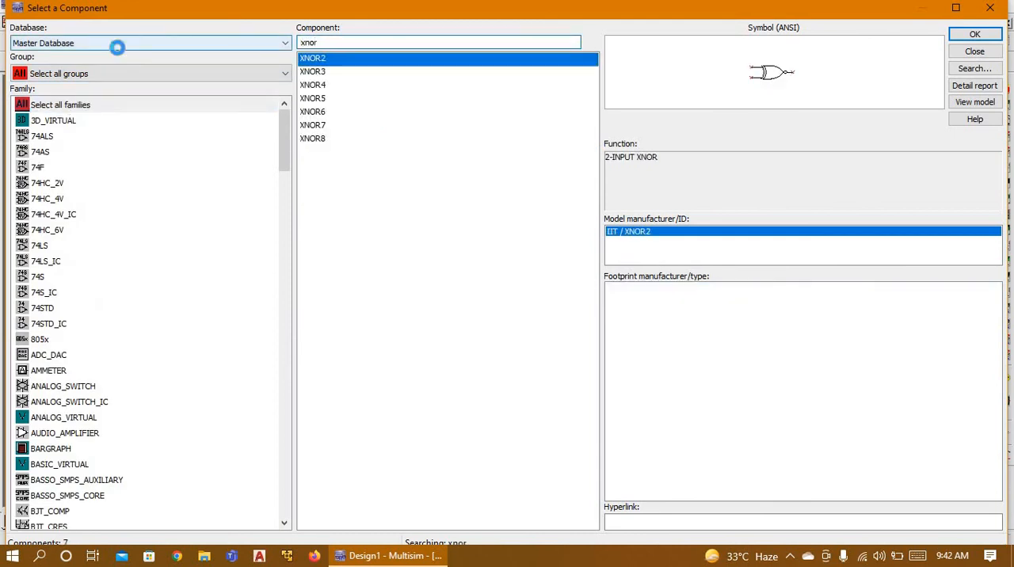
left_click(285, 255)
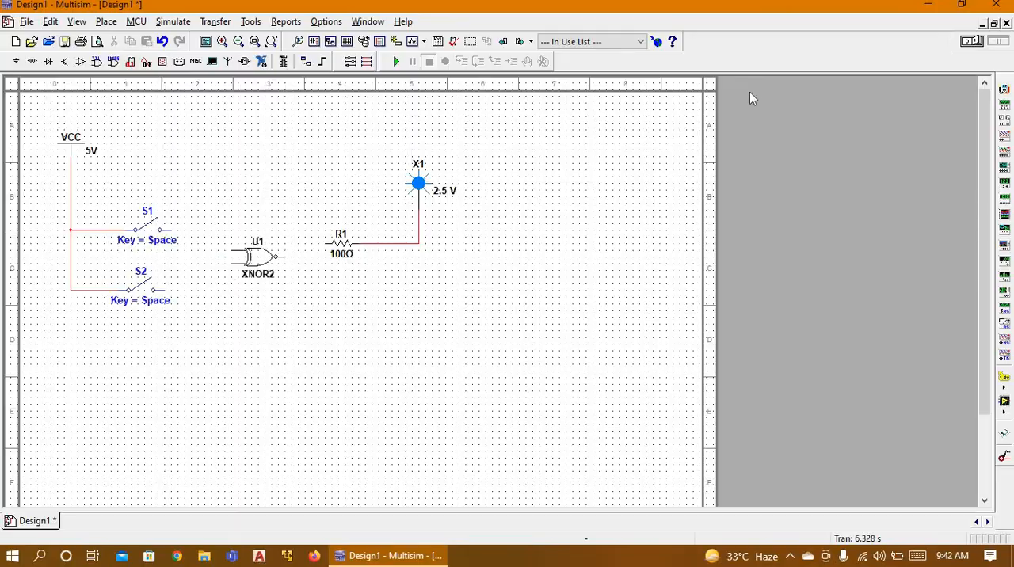
left_click(990, 8)
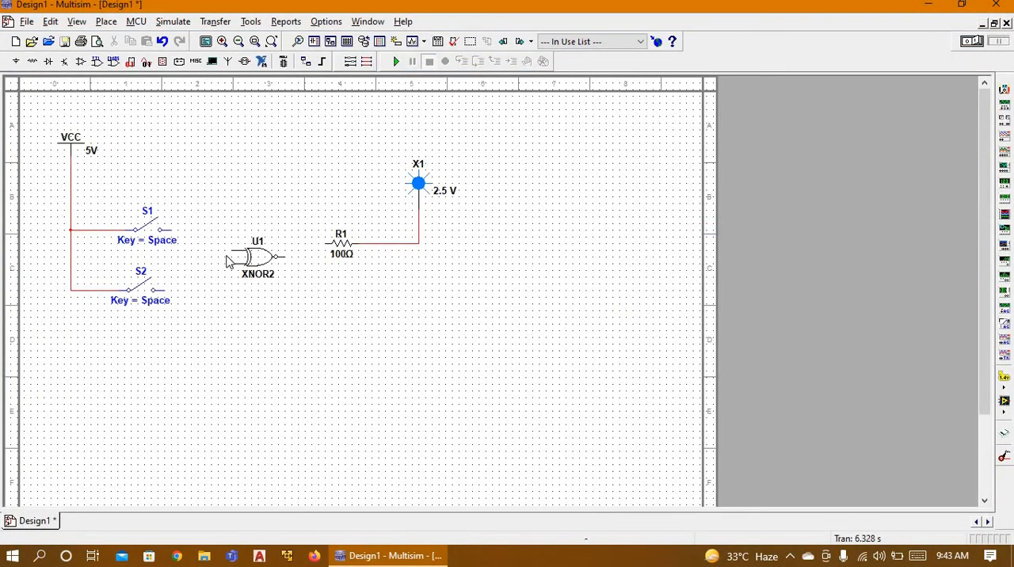
Step: Wire the XNOR2 gate's two inputs to switches S1 and S2 and its output to resistor R1
left_click(231, 251)
left_click(177, 230)
left_click(165, 290)
left_click(325, 241)
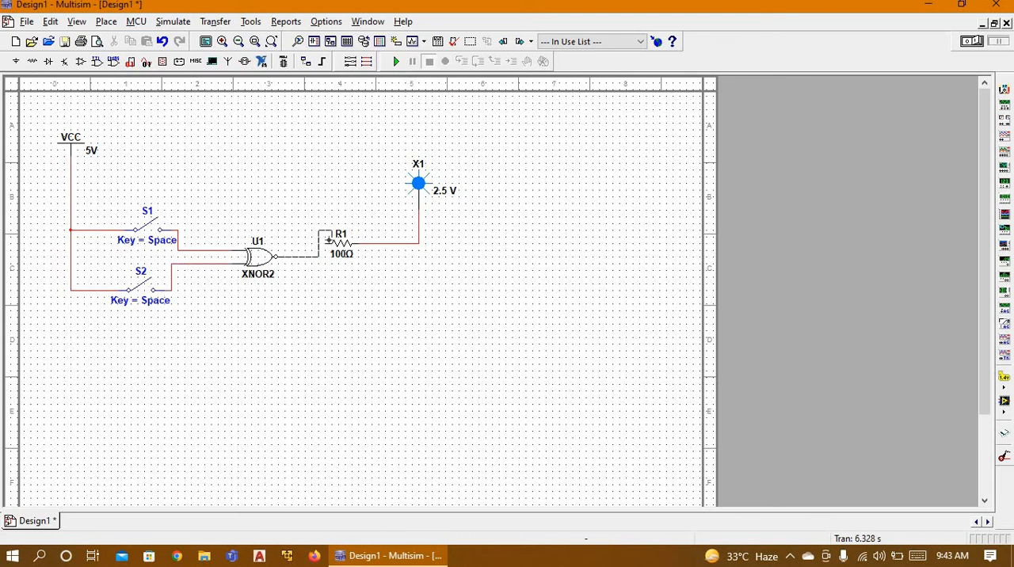
Step: Simulate the XNOR gate circuit and toggle switches S1 and S2 to test the input combinations, ending with both closed
left_click(396, 61)
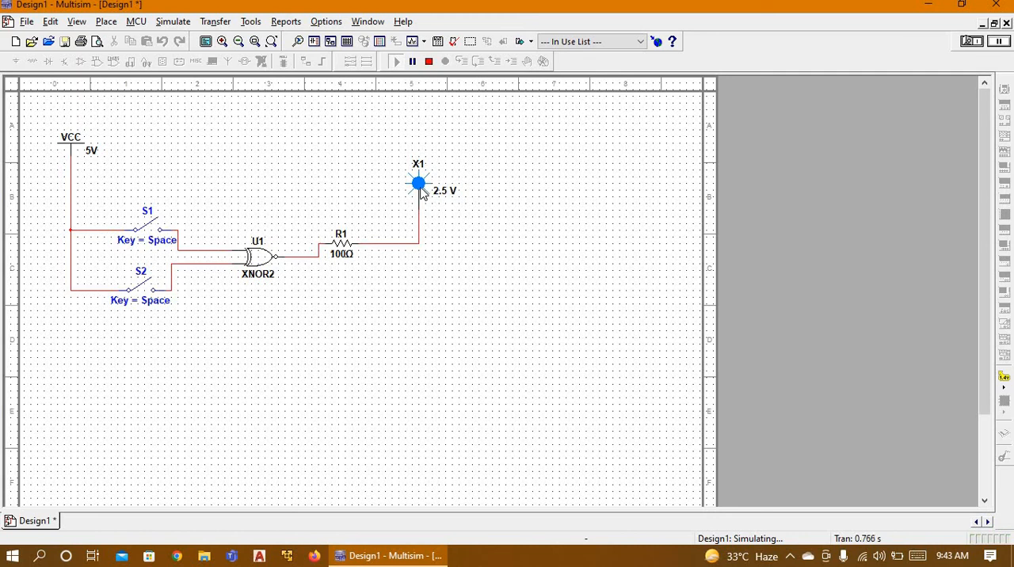
left_click(155, 230)
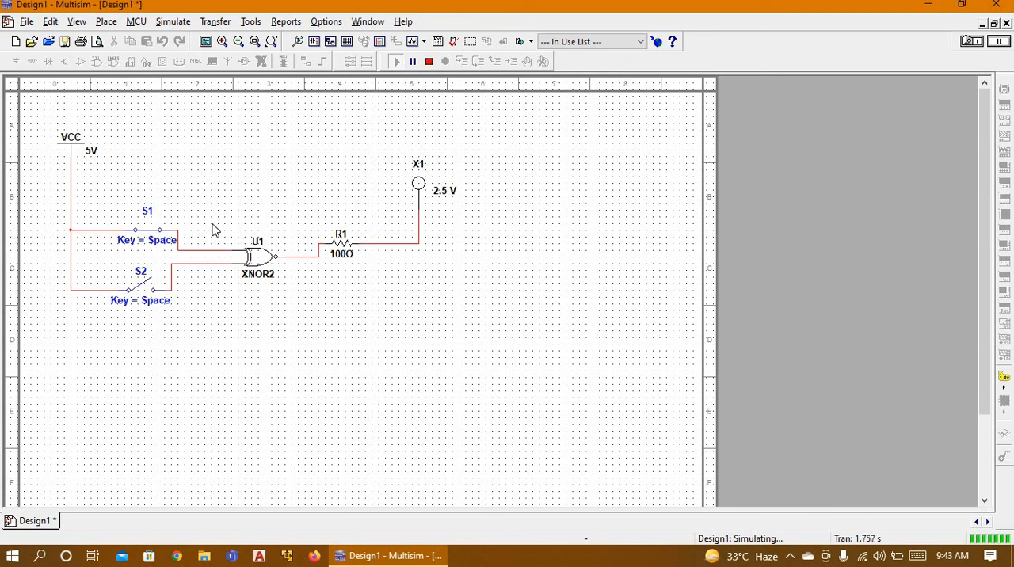
left_click(157, 235)
left_click(158, 234)
left_click(144, 290)
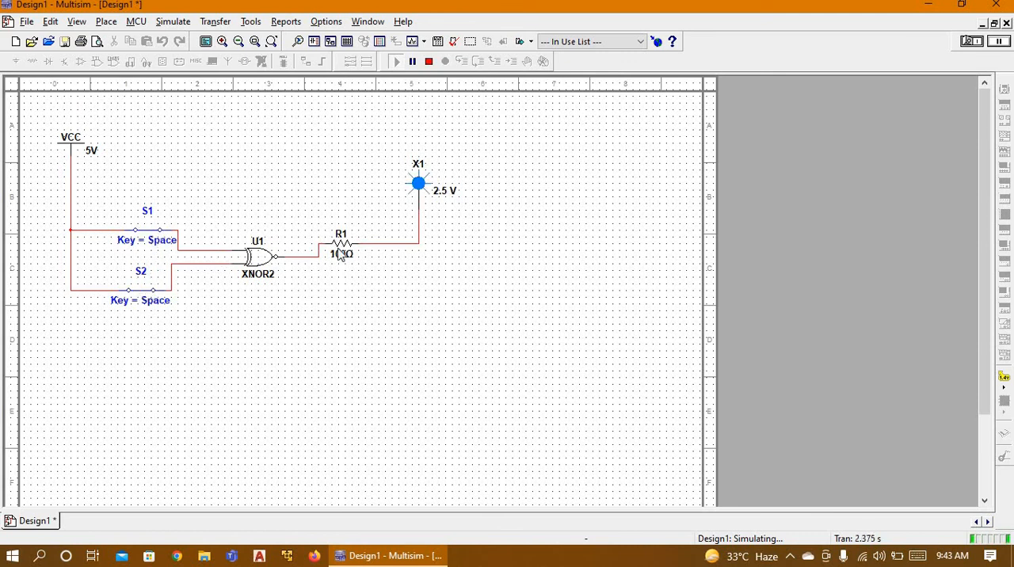
Step: Stop the simulation and delete the XNOR2 gate and switch S2 from the circuit
left_click(261, 261)
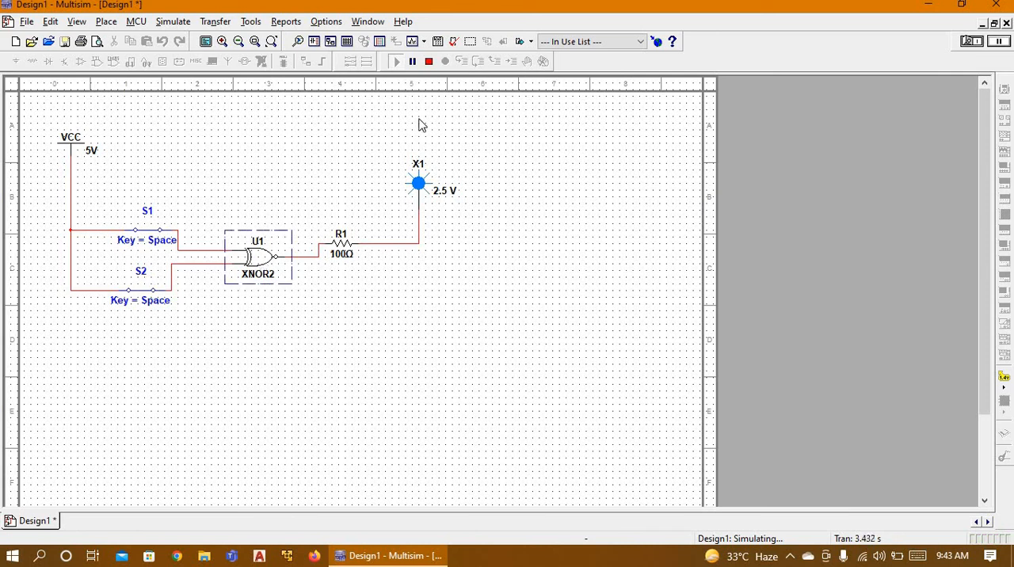
left_click(429, 62)
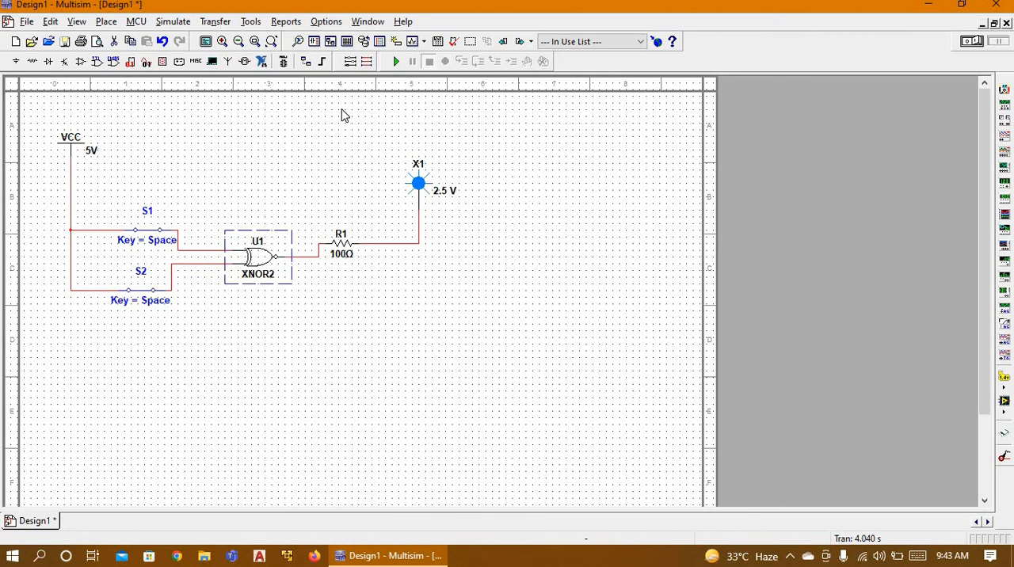
key("Delete")
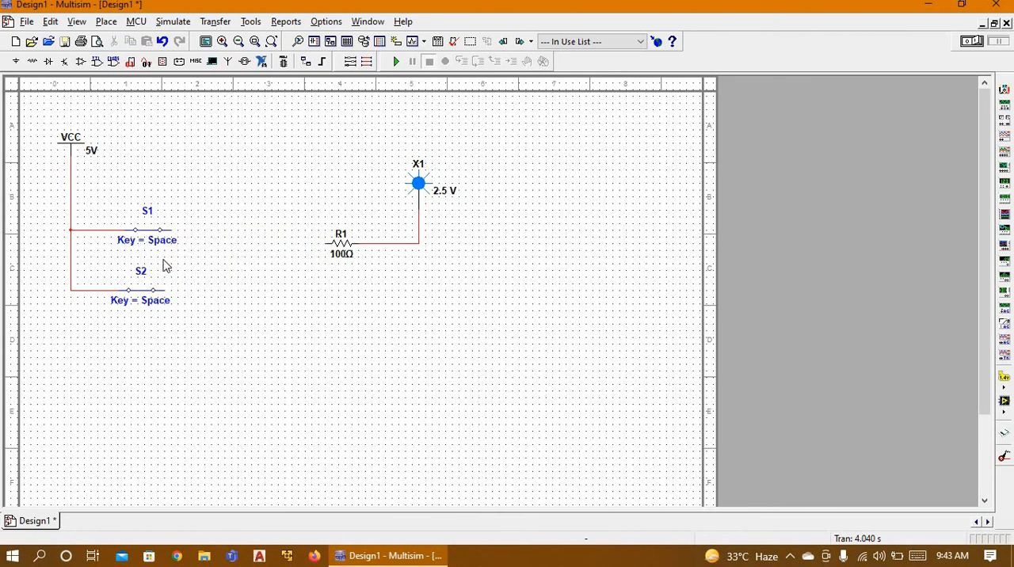
left_click(133, 288)
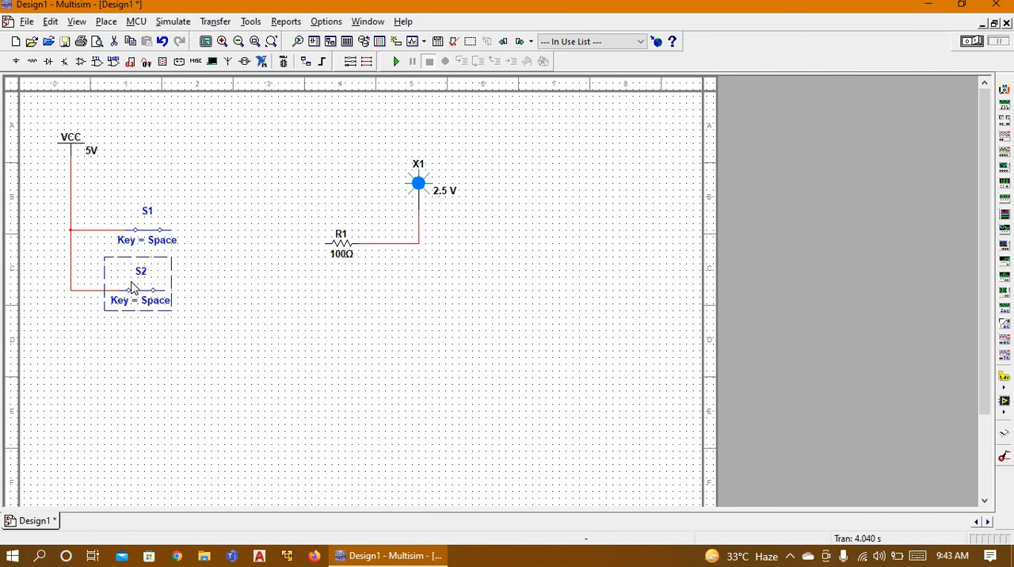
key("Delete")
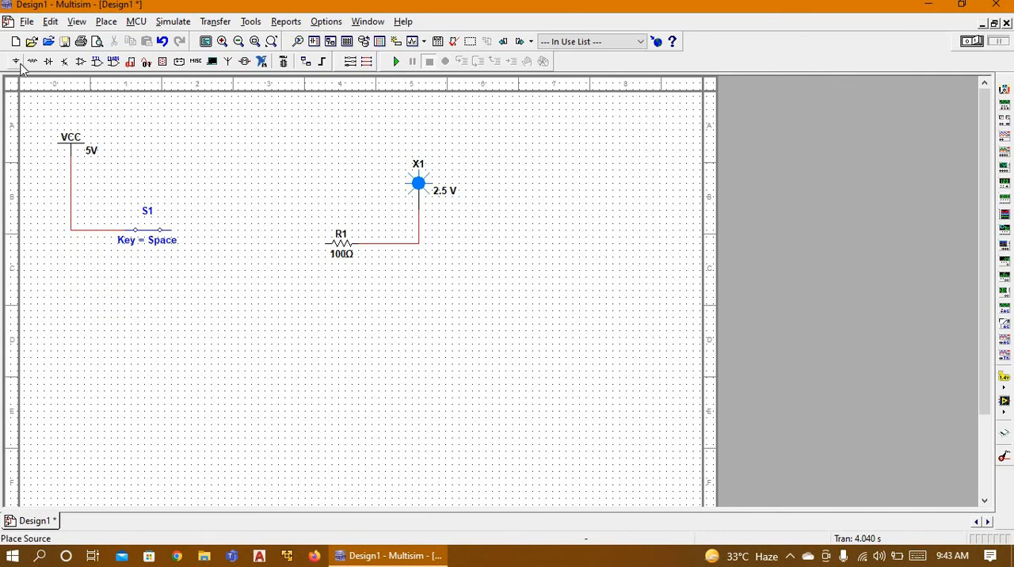
Step: Place a NOT gate, found by searching all component groups for "not", between switch S1 and resistor R1
left_click(17, 63)
left_click(77, 73)
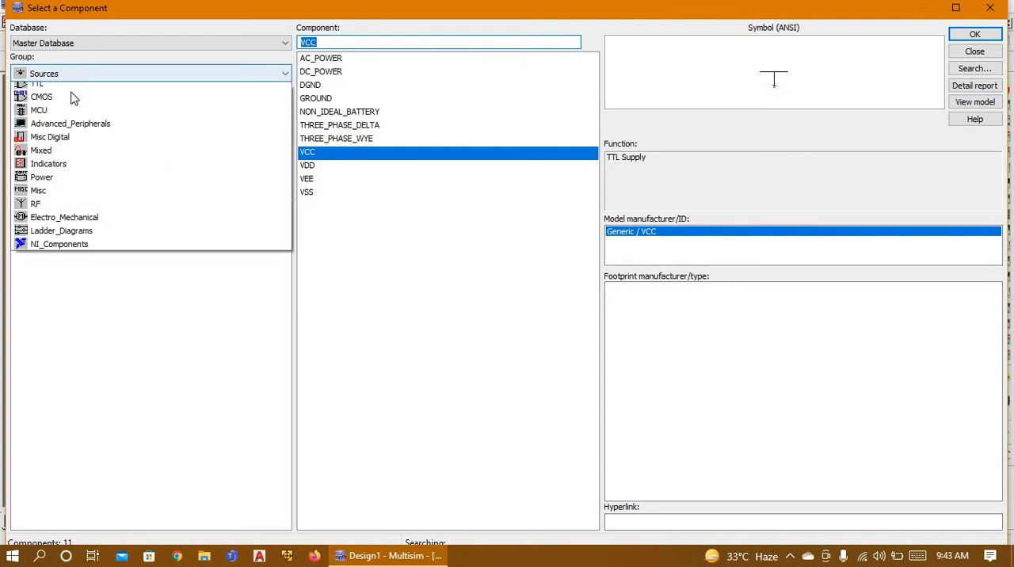
scroll(71, 97, "up", 3)
left_click(69, 87)
type("xnor")
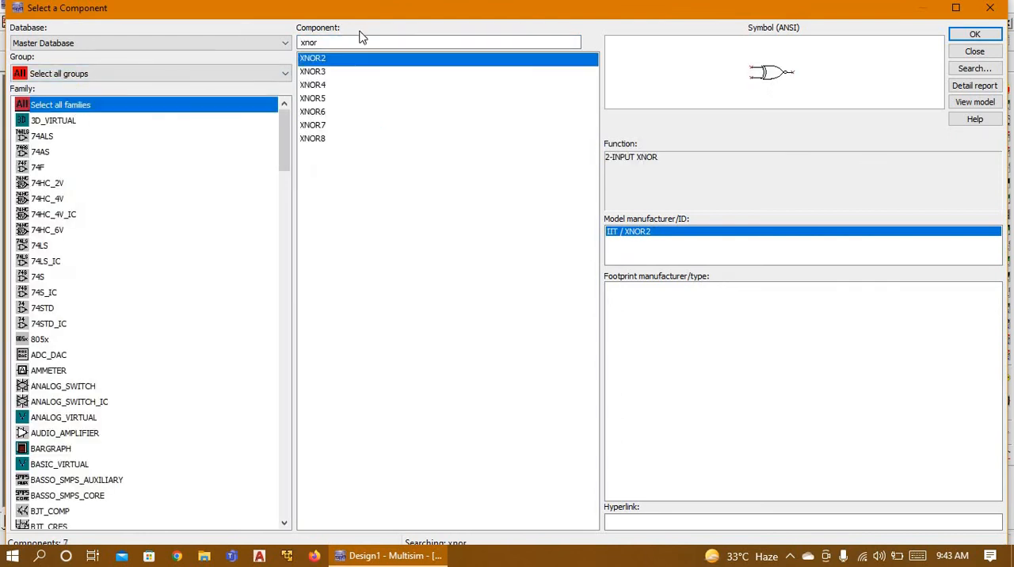
double_click(351, 42)
type("no")
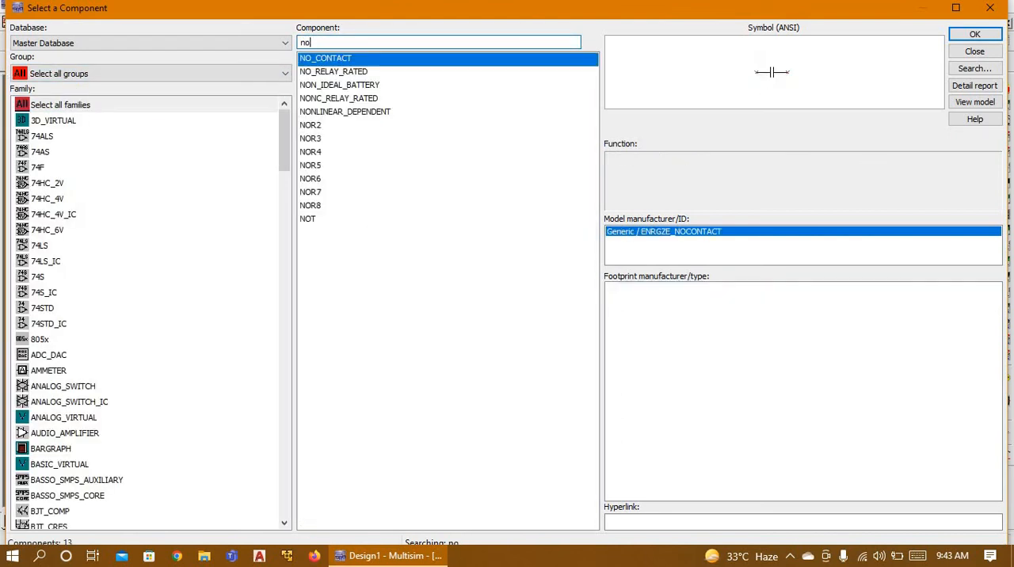
type("t")
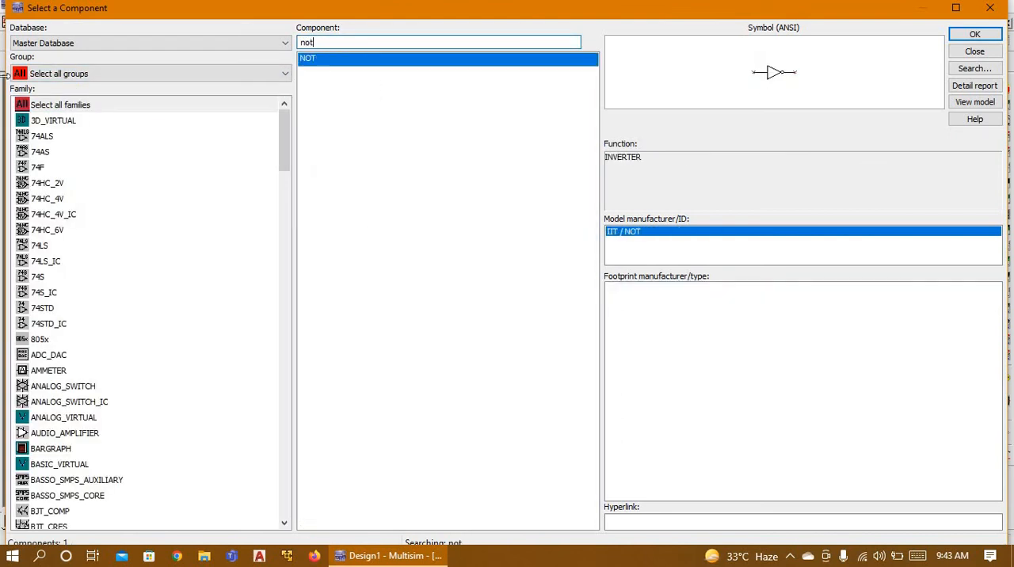
left_click(991, 37)
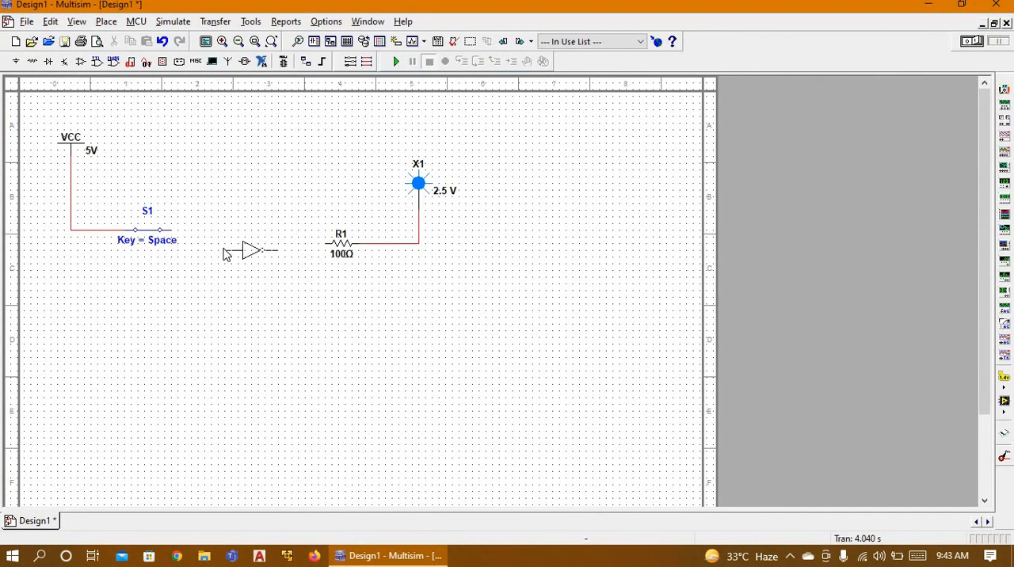
left_click(215, 242)
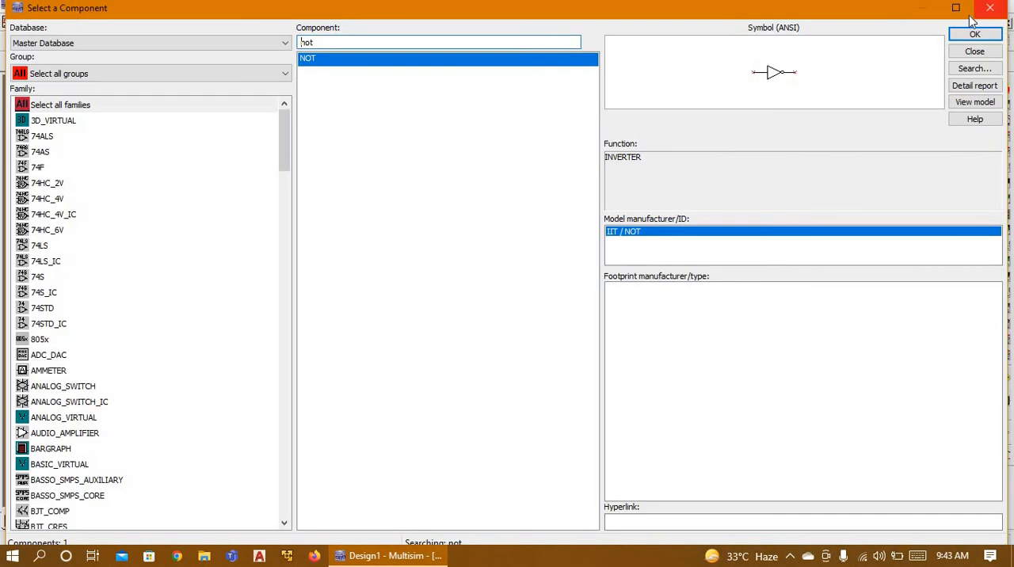
left_click(982, 10)
Step: Wire the NOT gate's output to resistor R1 and its input to switch S1
left_click(278, 244)
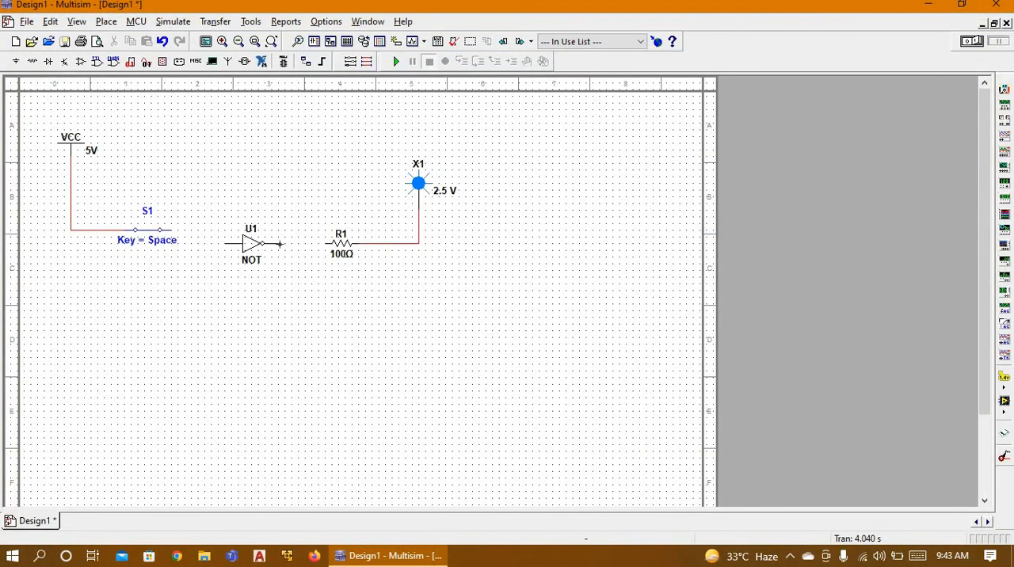
left_click(324, 243)
left_click(226, 243)
left_click(172, 230)
Step: Simulate the NOT gate circuit, test it with switch S1 closed and open, and stop the simulation
left_click(149, 234)
left_click(148, 235)
left_click(396, 61)
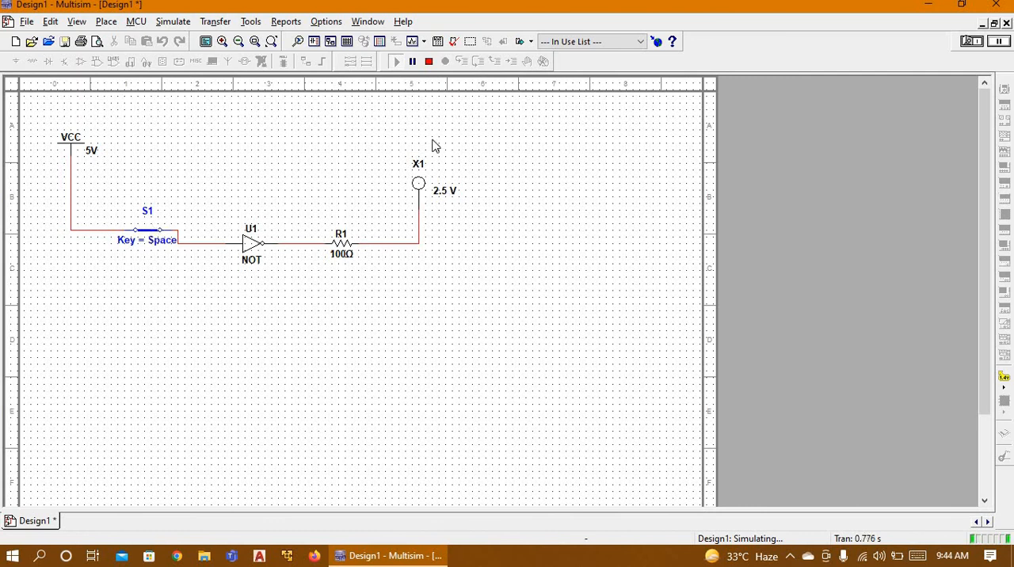
left_click(150, 234)
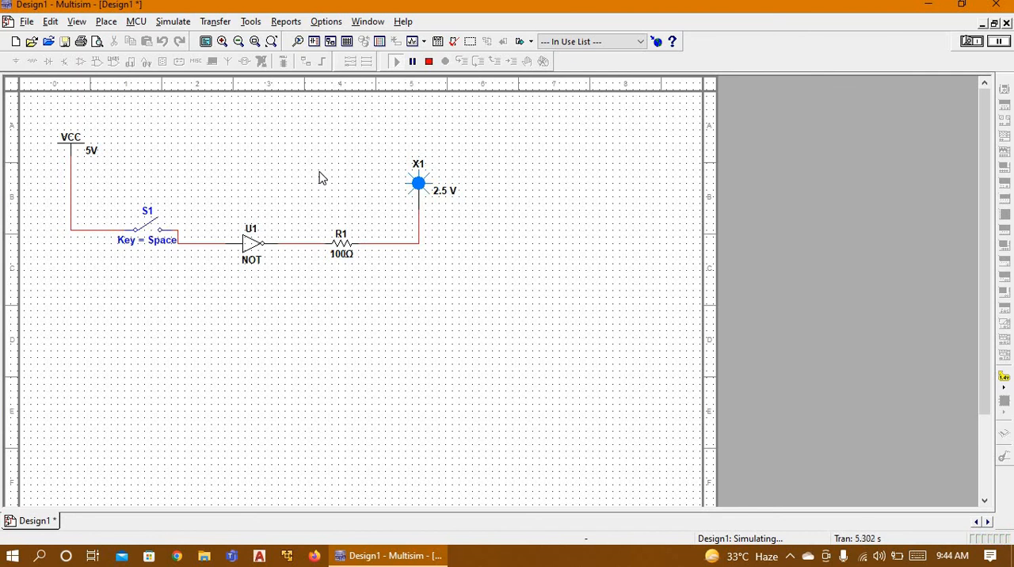
left_click(428, 62)
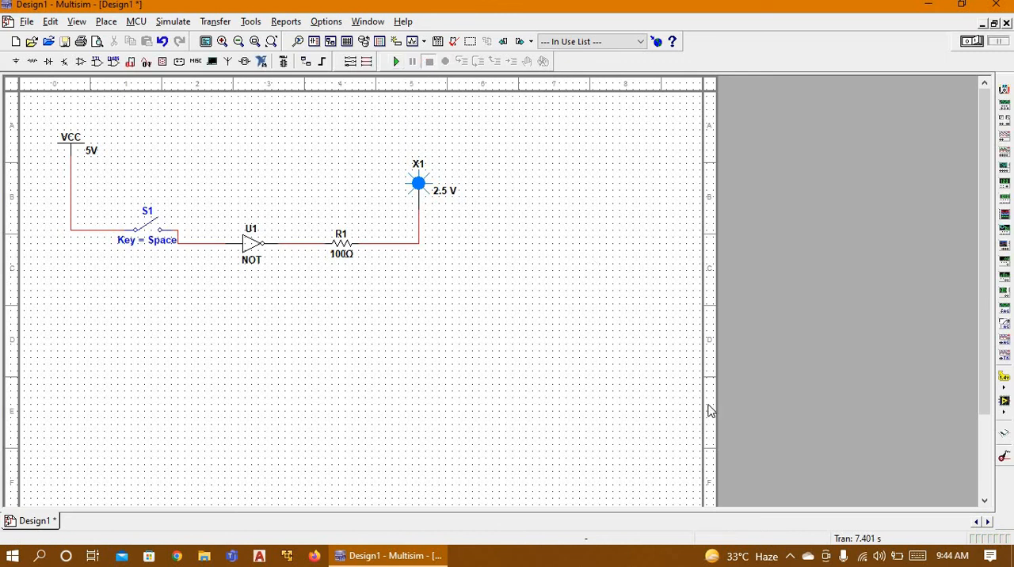
left_click(789, 558)
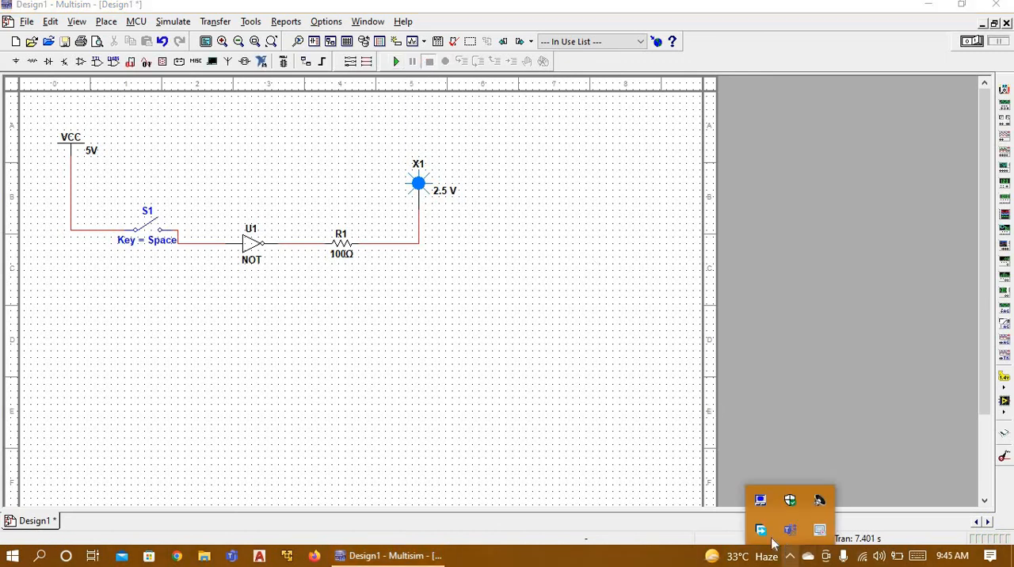
right_click(818, 533)
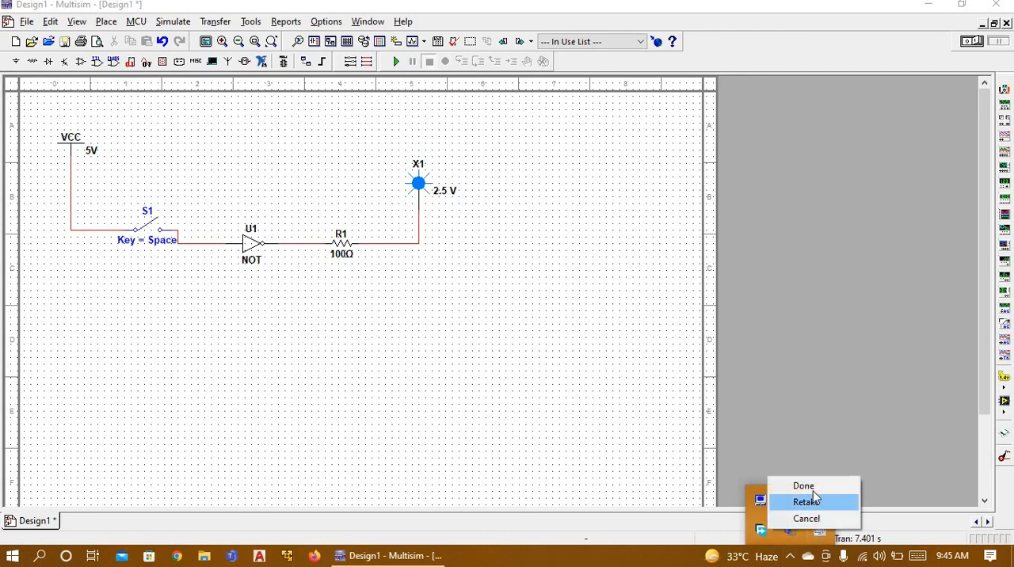